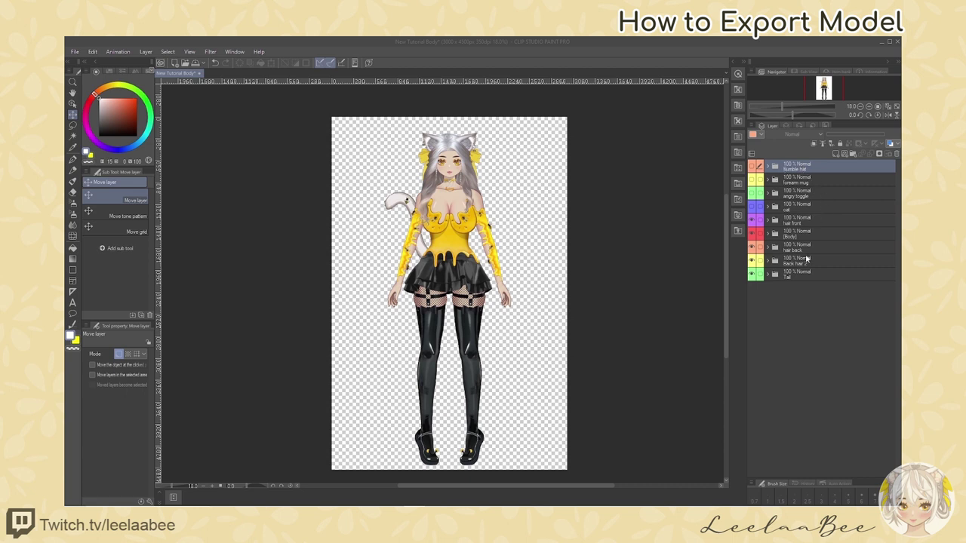
Step: Save the model artwork as a Photoshop Document named "New Tutorial Body - Ready 4 Rigging" in the Live2D-Tutorial folder
click(75, 52)
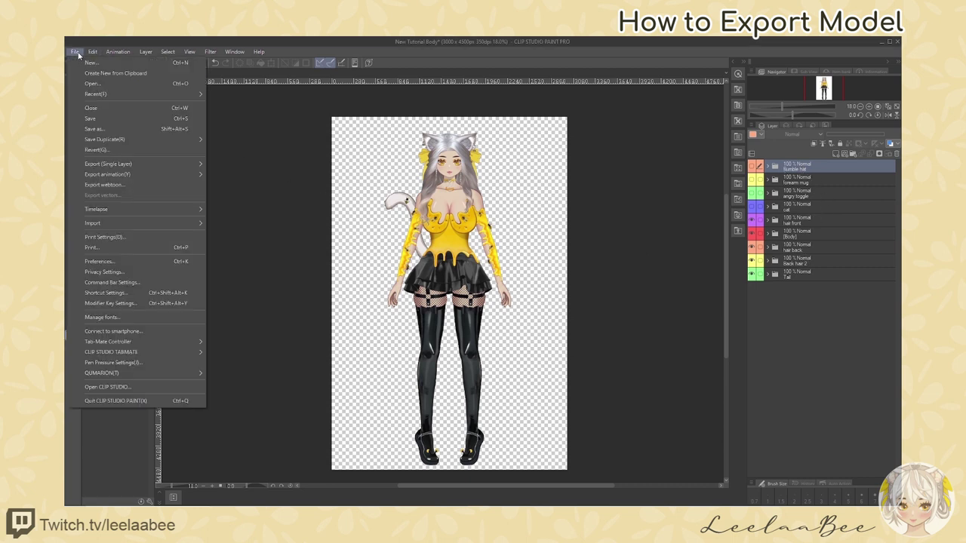
click(94, 129)
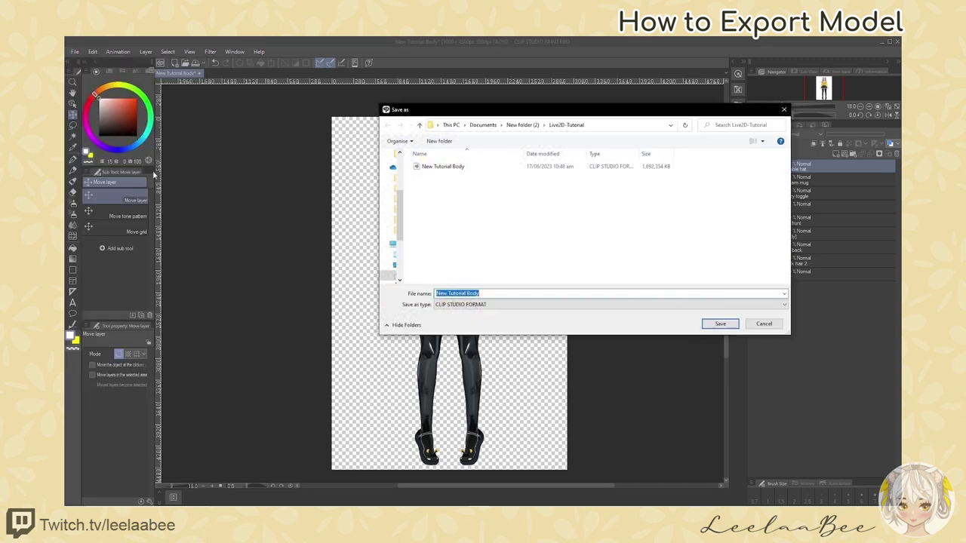
click(493, 294)
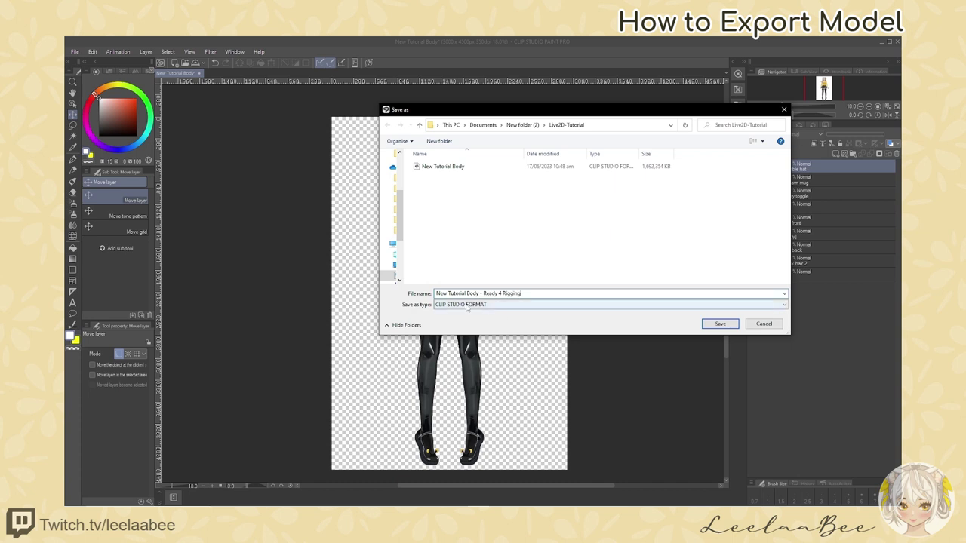
click(466, 305)
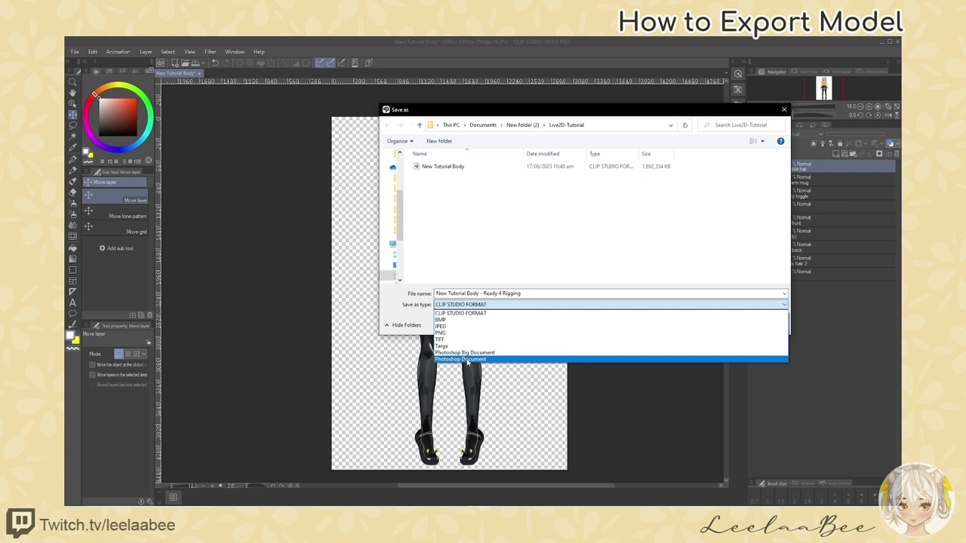
click(467, 359)
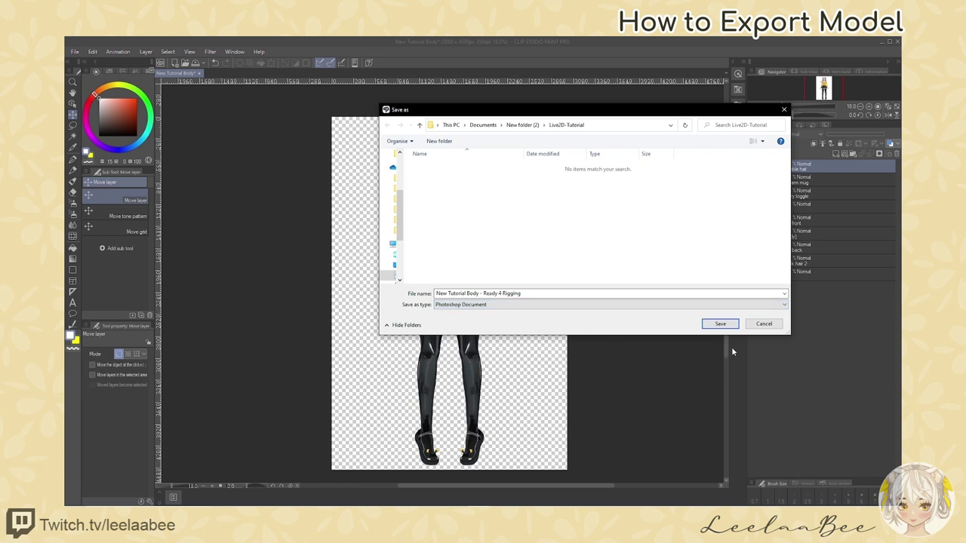
click(721, 323)
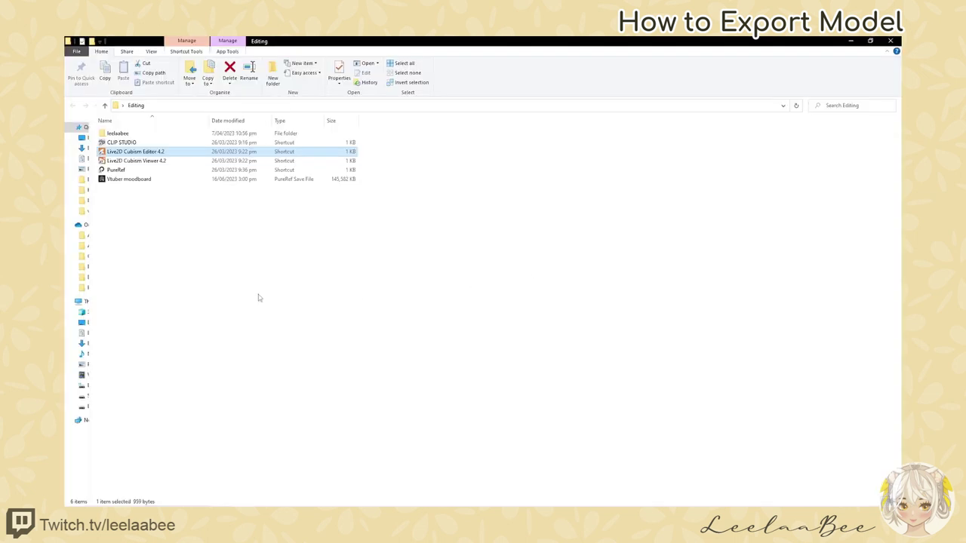
Step: Launch Live2D Cubism Editor 4.2 and dismiss its startup message window
double_click(136, 152)
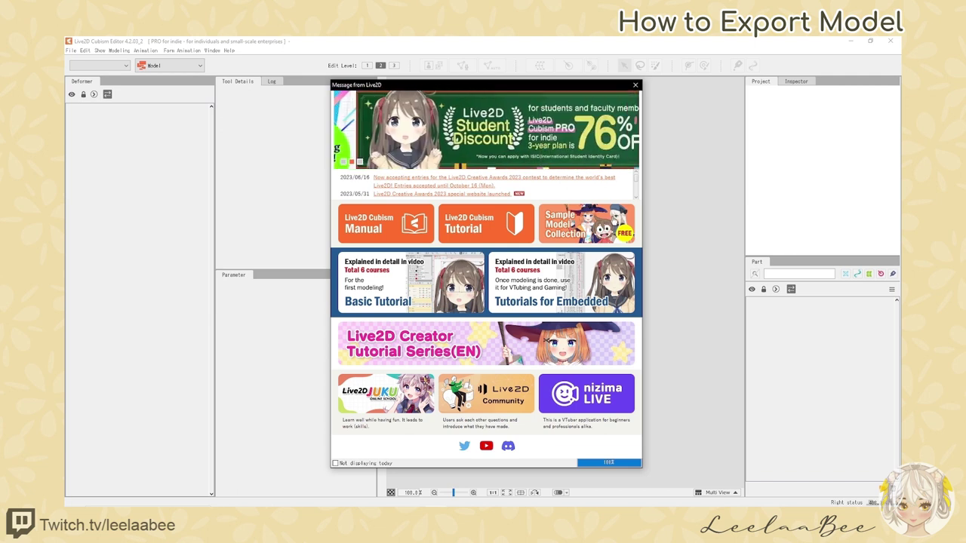
click(636, 86)
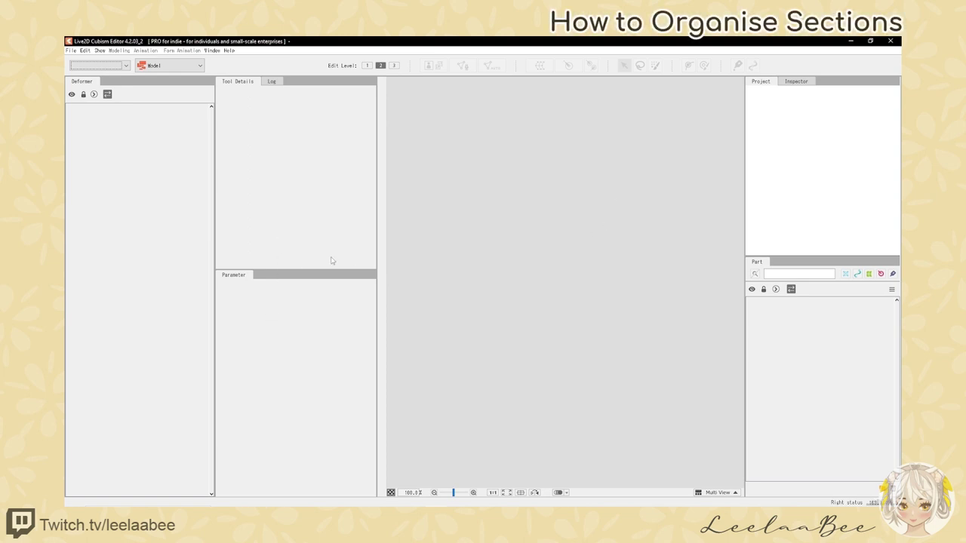
Step: Rearrange the workspace by placing Inspector ahead of Project and giving the Parameter palette more height below Tool Details
drag(242, 83, 279, 280)
drag(248, 206, 273, 112)
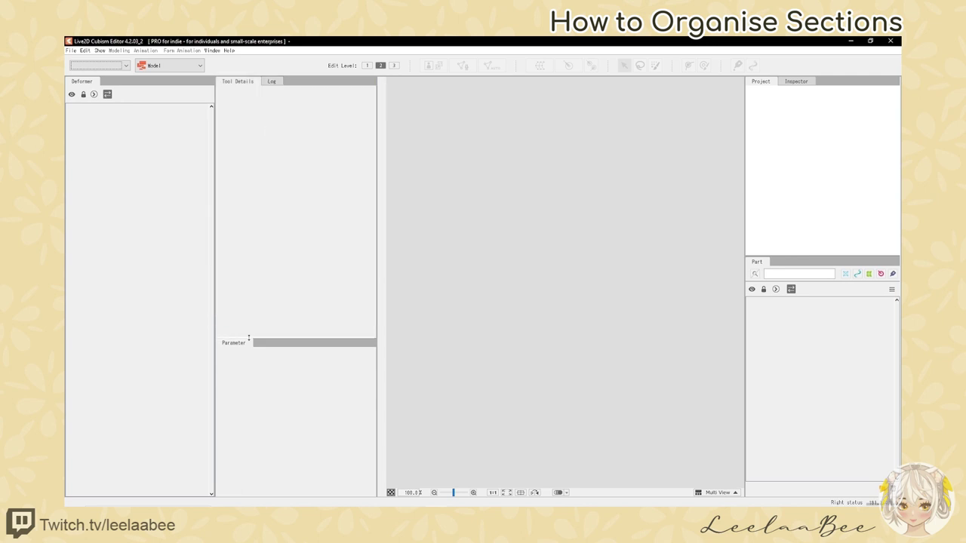
mouse_move(796, 82)
mouse_down()
mouse_move(735, 102)
mouse_move(704, 87)
mouse_move(764, 202)
mouse_move(788, 105)
mouse_move(767, 85)
mouse_move(764, 213)
mouse_move(790, 87)
mouse_up()
click(811, 81)
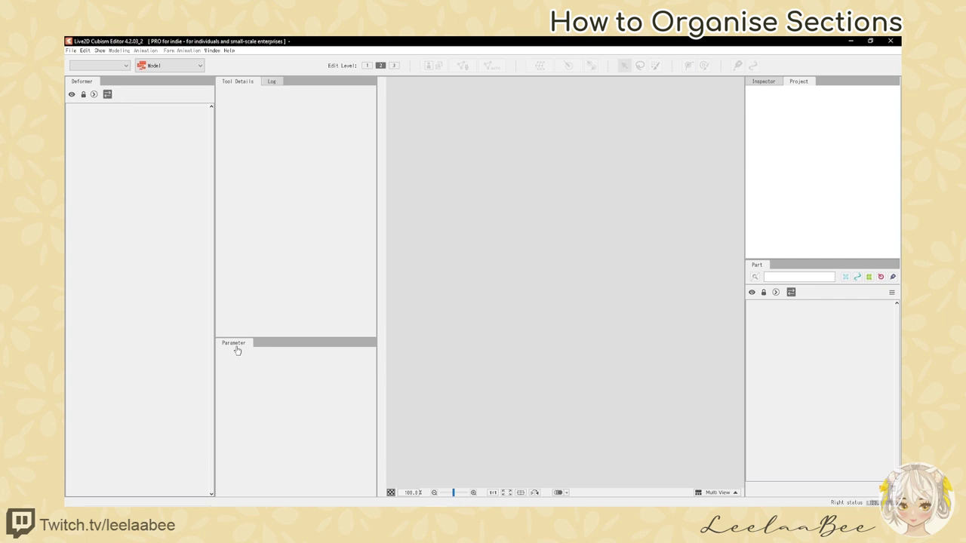
drag(276, 338, 291, 246)
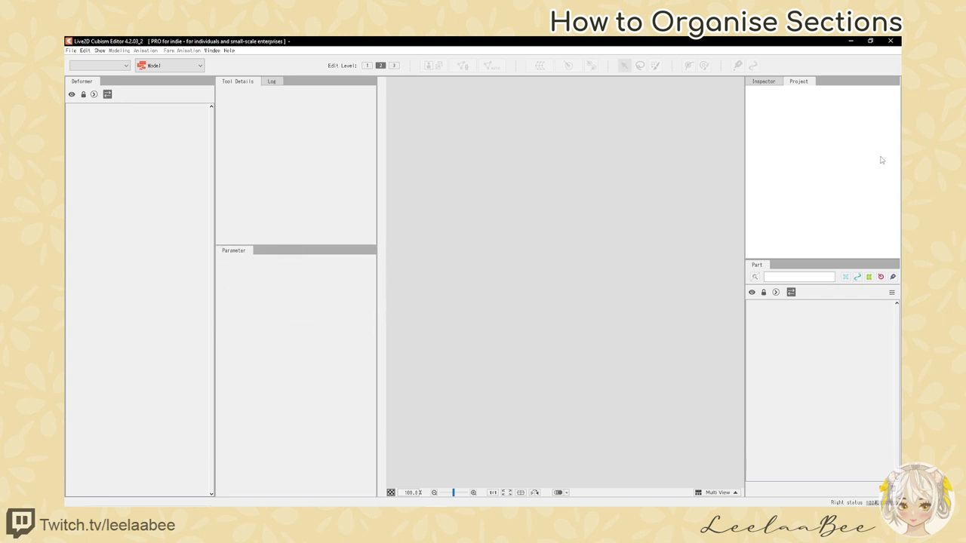
click(771, 84)
click(798, 85)
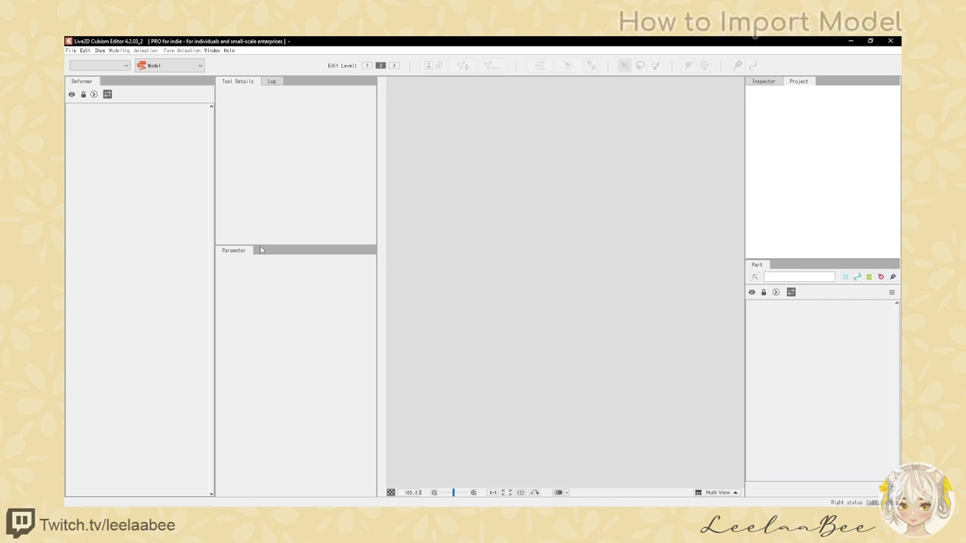
Step: Open the file "New Tutorial Body - Ready 4 Rigging.psd" from the Live2D-Tutorial folder as a model
click(70, 49)
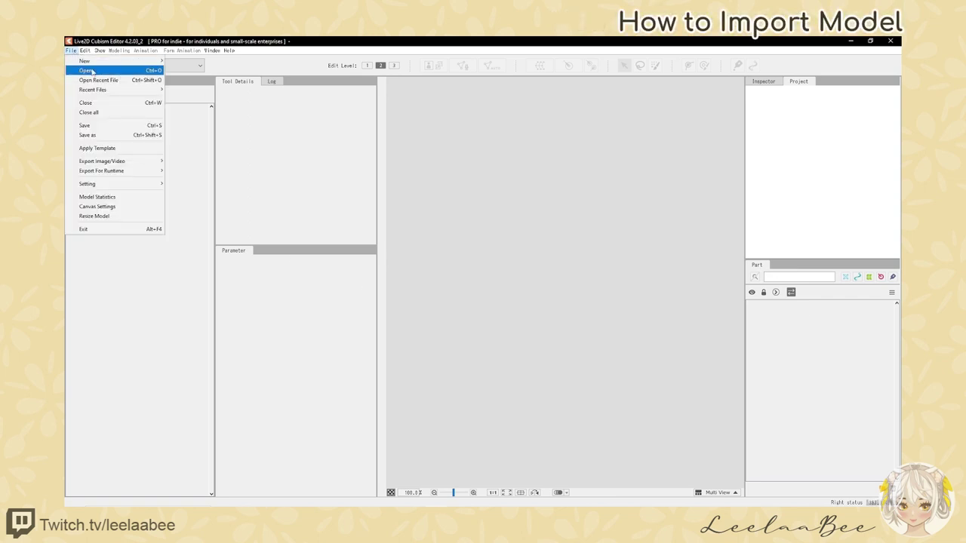
click(86, 70)
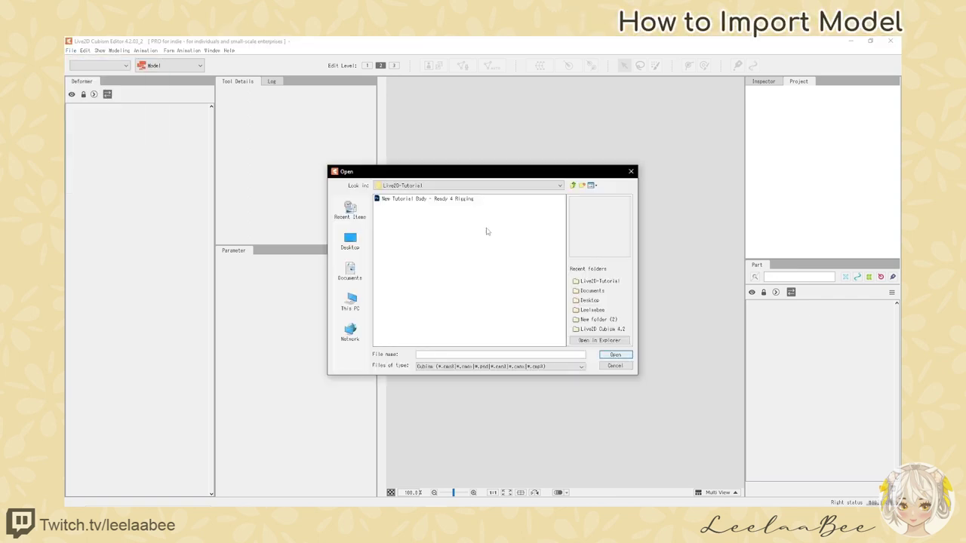
click(424, 200)
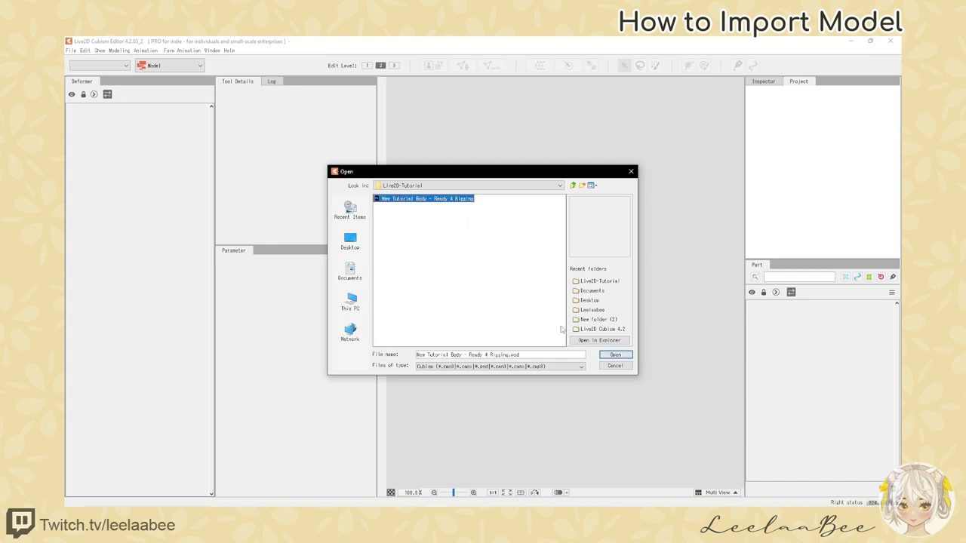
click(616, 355)
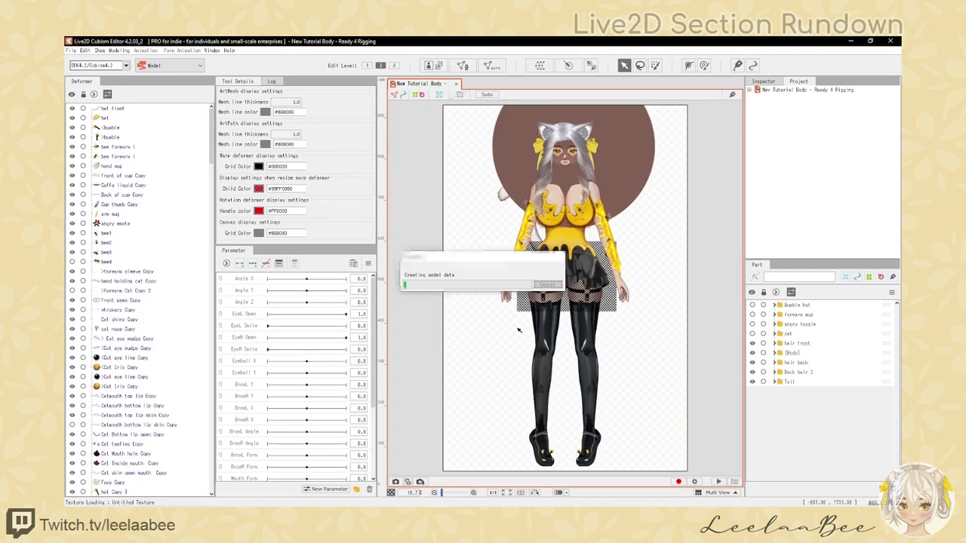
Step: Examine the imported model on the canvas, both as a whole and close up
scroll(430, 330, down, 2)
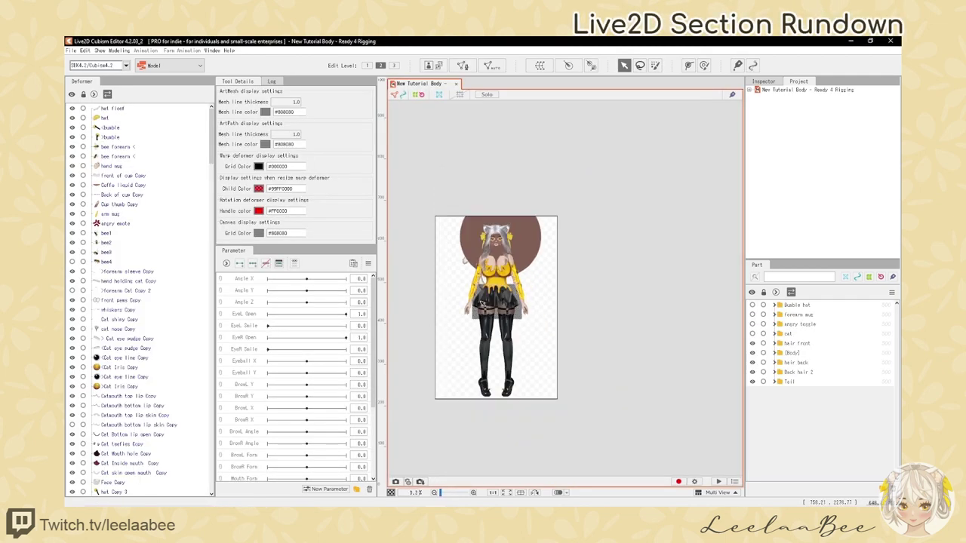
scroll(483, 303, up, 2)
scroll(543, 302, left, 2)
scroll(513, 301, up, 2)
scroll(477, 301, down, 2)
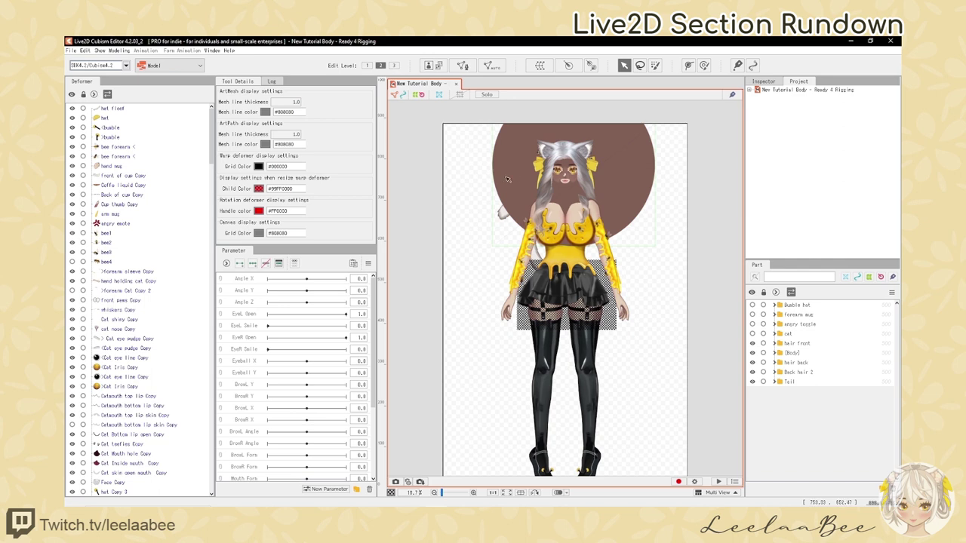
scroll(626, 270, up, 2)
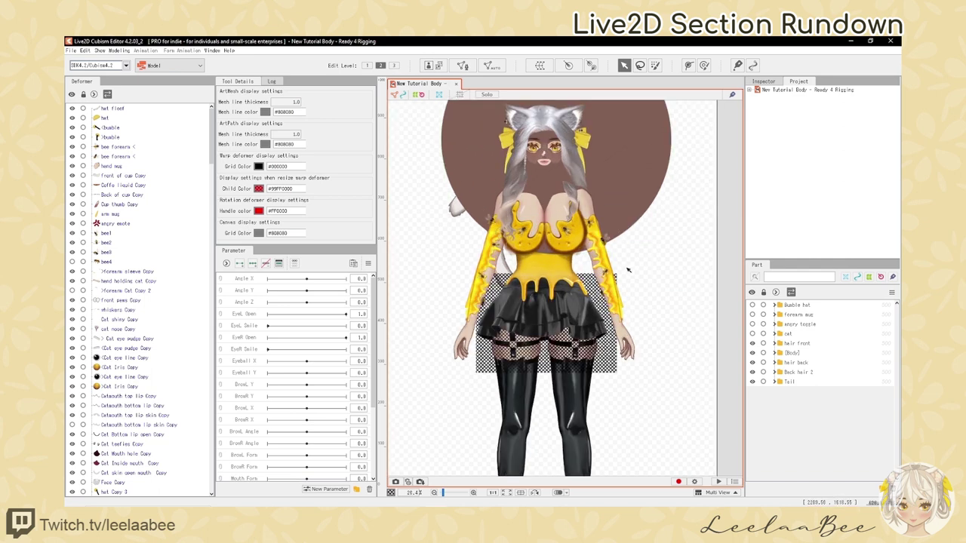
scroll(627, 269, down, 2)
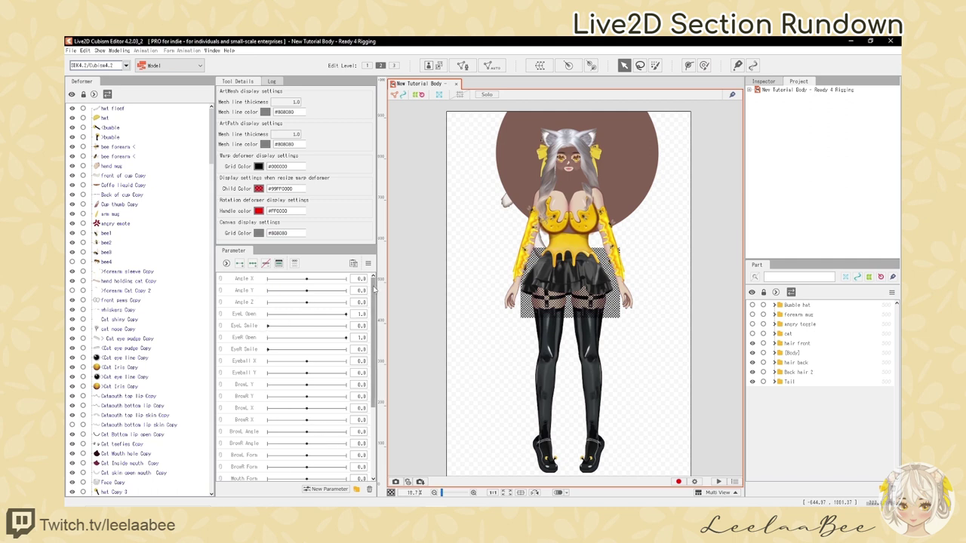
Step: Review the Inspector properties of the model and of each part folder from Bumble hat down to Tail
click(833, 93)
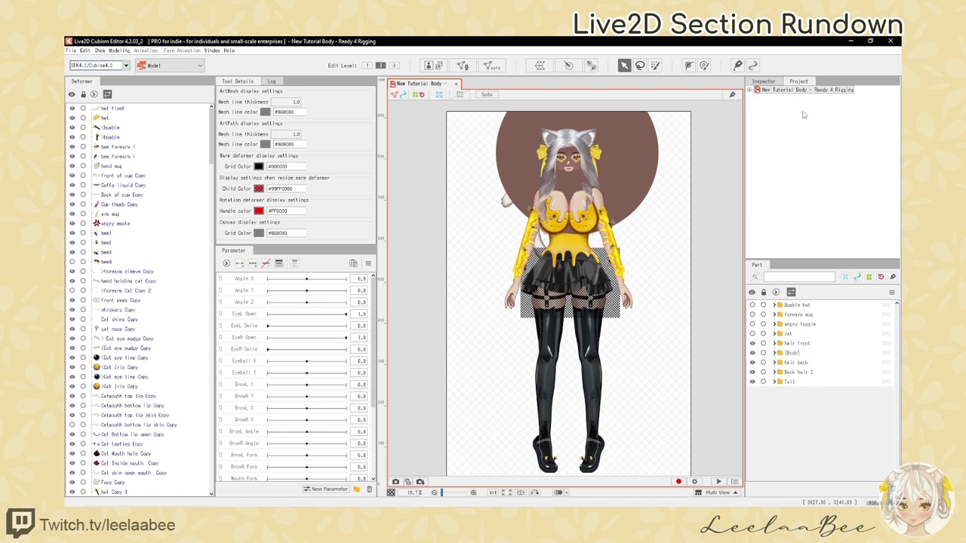
click(770, 82)
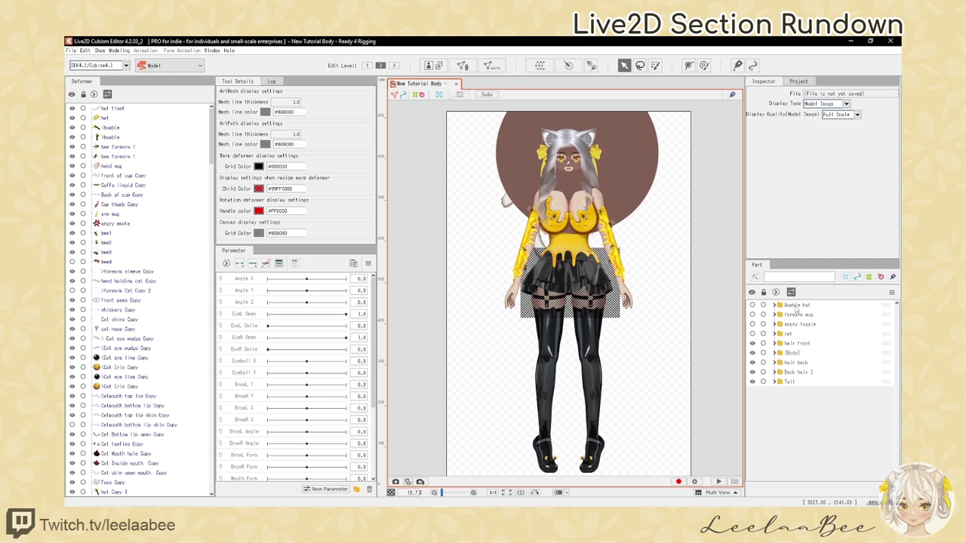
click(795, 306)
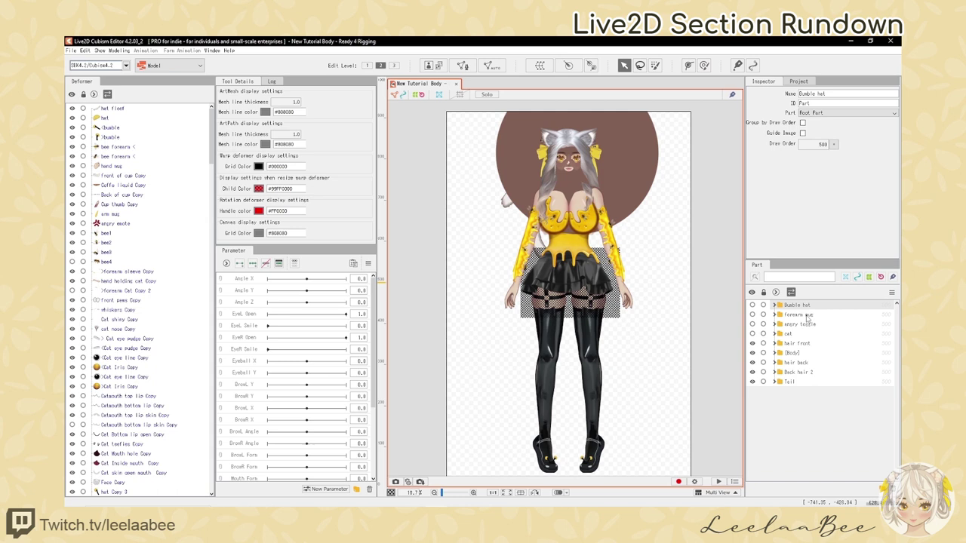
click(793, 316)
click(799, 324)
click(798, 334)
click(796, 343)
click(792, 353)
click(795, 363)
click(797, 372)
click(789, 382)
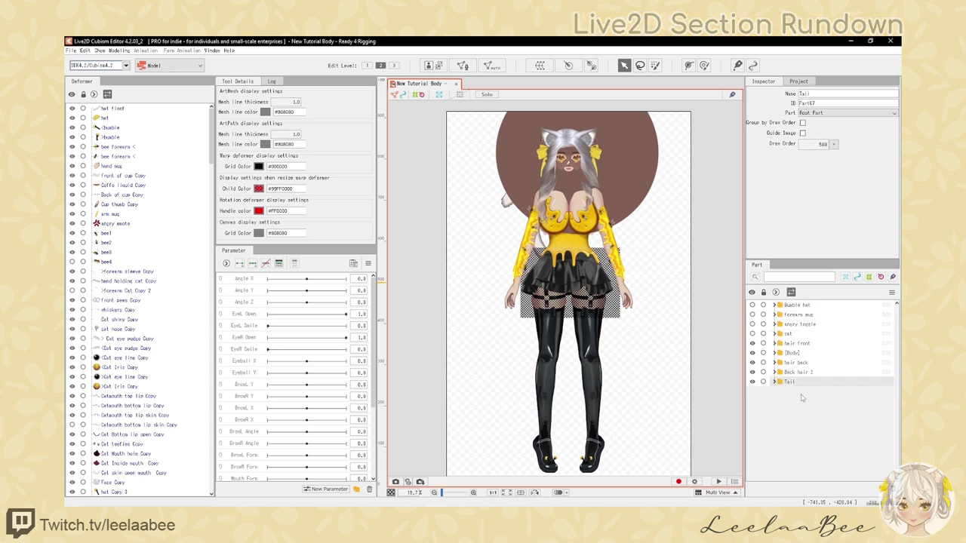
click(424, 141)
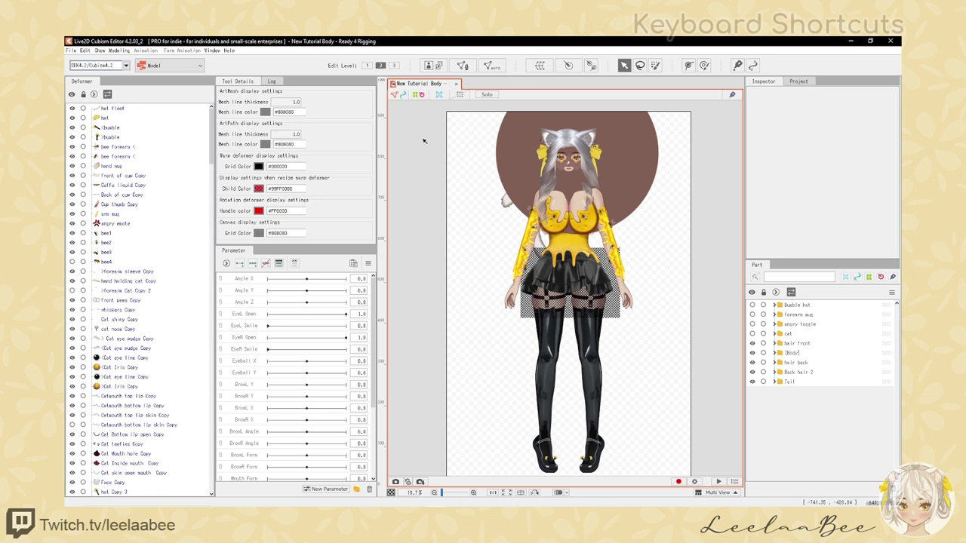
Step: Review the keyboard shortcuts assigned to the Show commands, including Hide selected state and Focus on the Selected Object
click(73, 52)
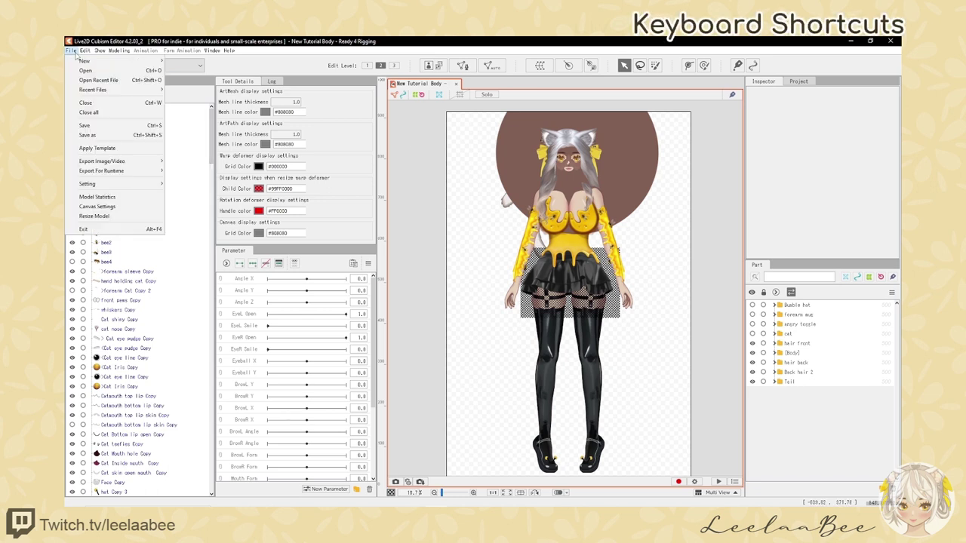
mouse_move(126, 188)
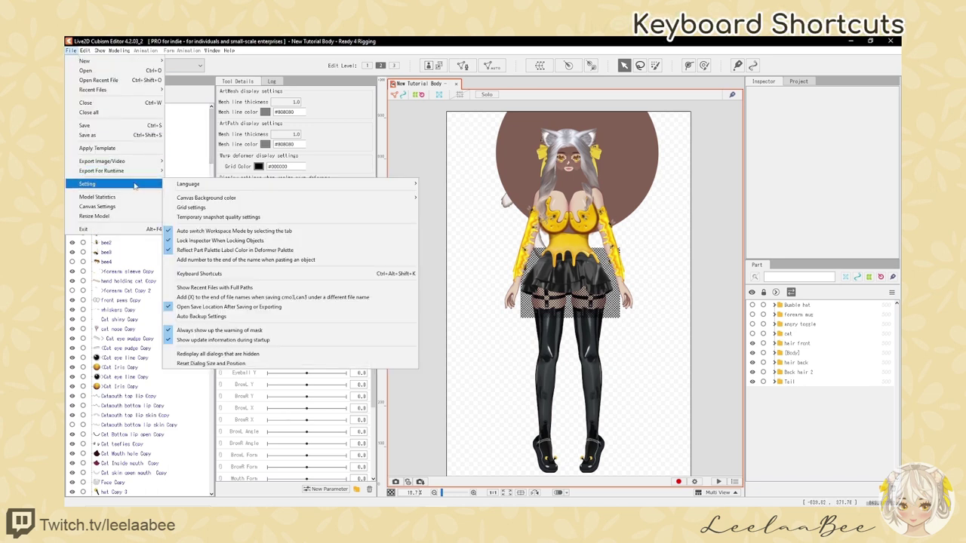
click(227, 274)
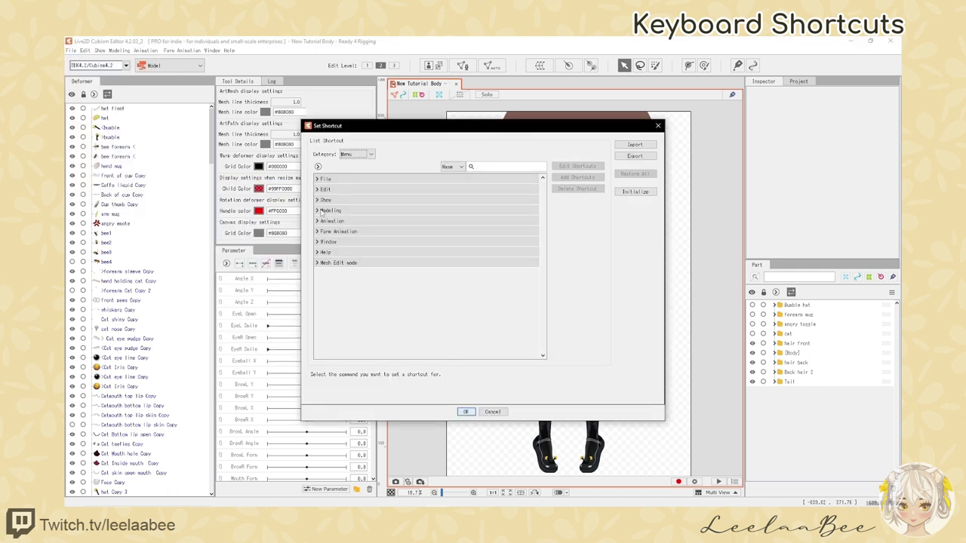
click(318, 201)
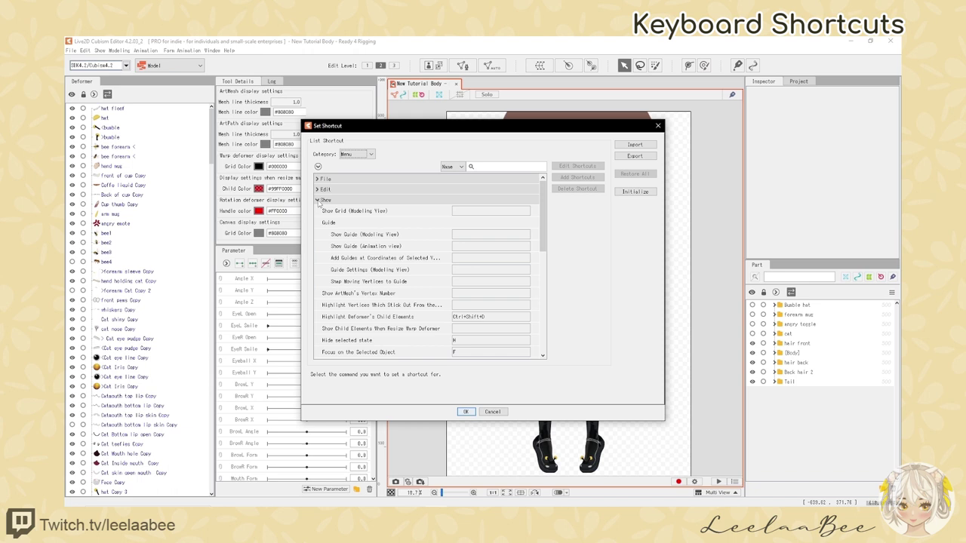
scroll(371, 249, down, 2)
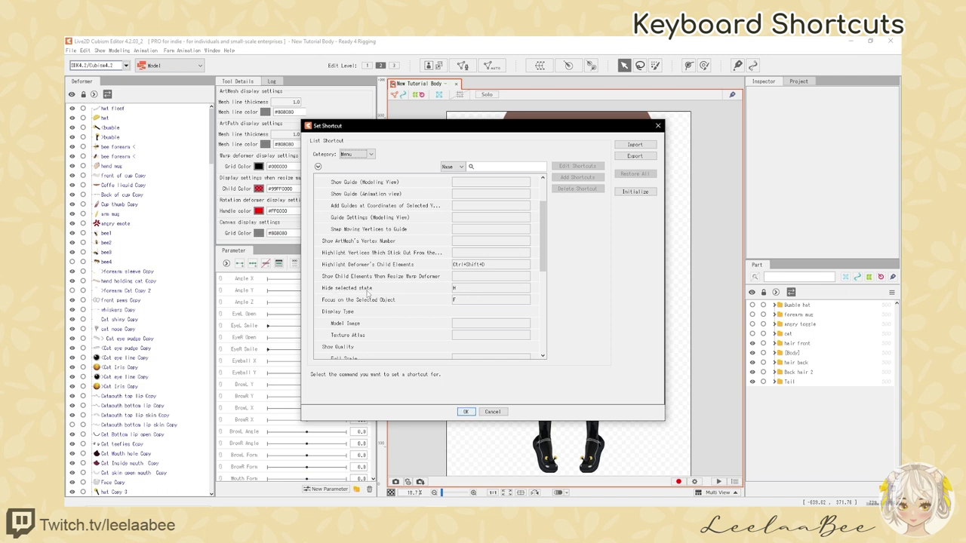
scroll(366, 291, down, 1)
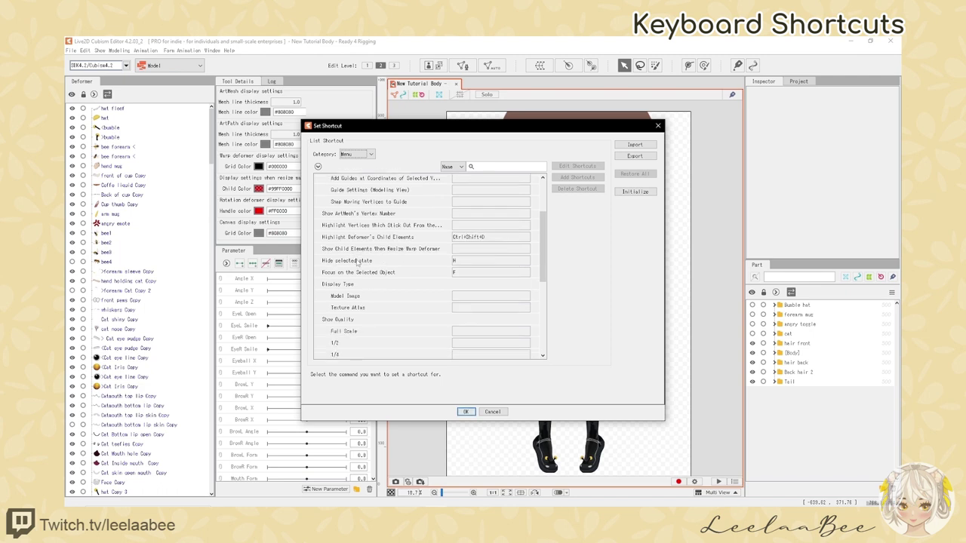
scroll(371, 284, up, 1)
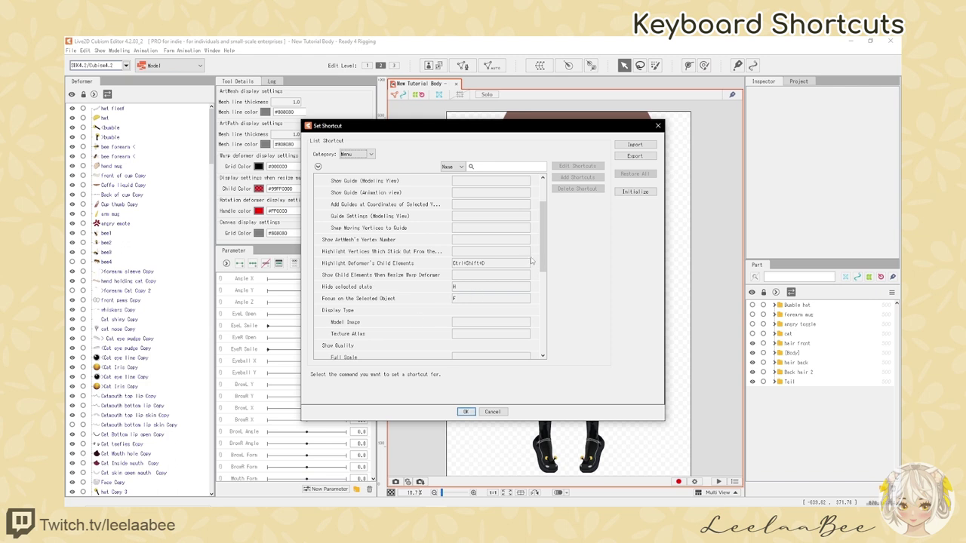
scroll(543, 249, up, 1)
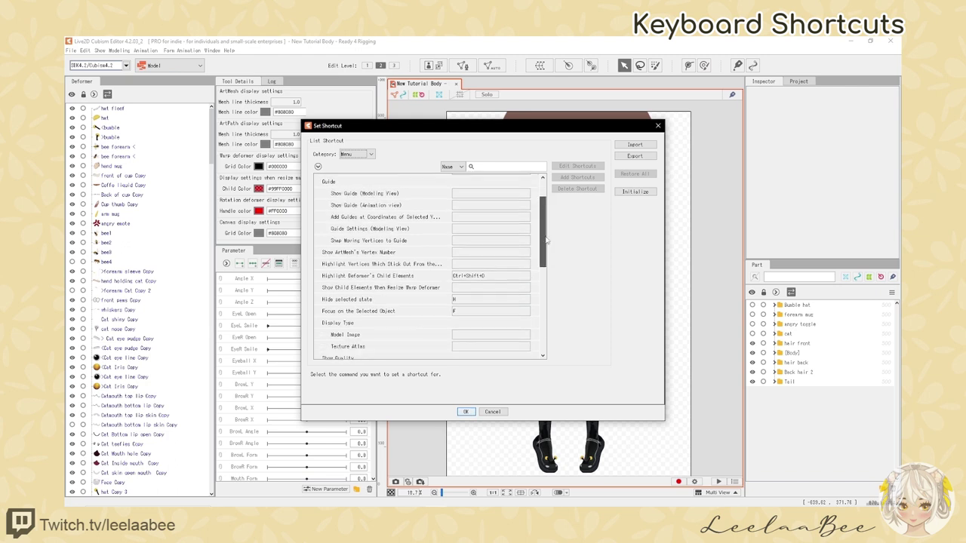
click(466, 412)
scroll(412, 292, down, 3)
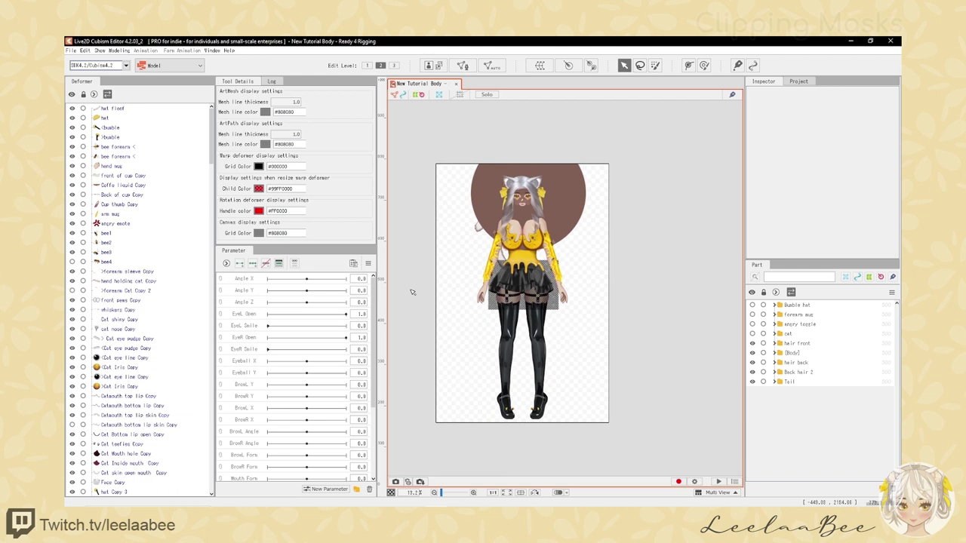
scroll(411, 292, down, 2)
scroll(444, 249, up, 2)
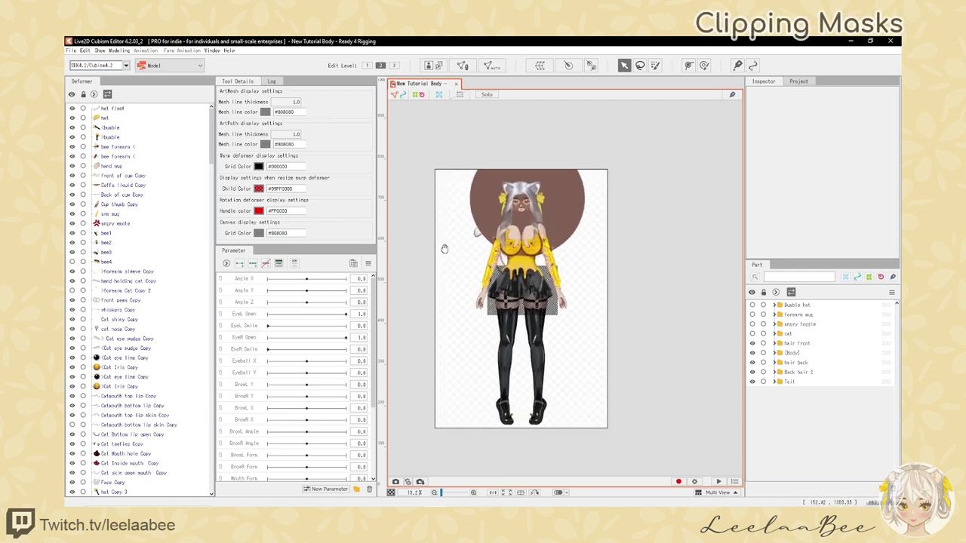
Step: Select the large brown circle Layer 2 and check the list of objects stacked under the cursor at the face
drag(445, 249, 451, 245)
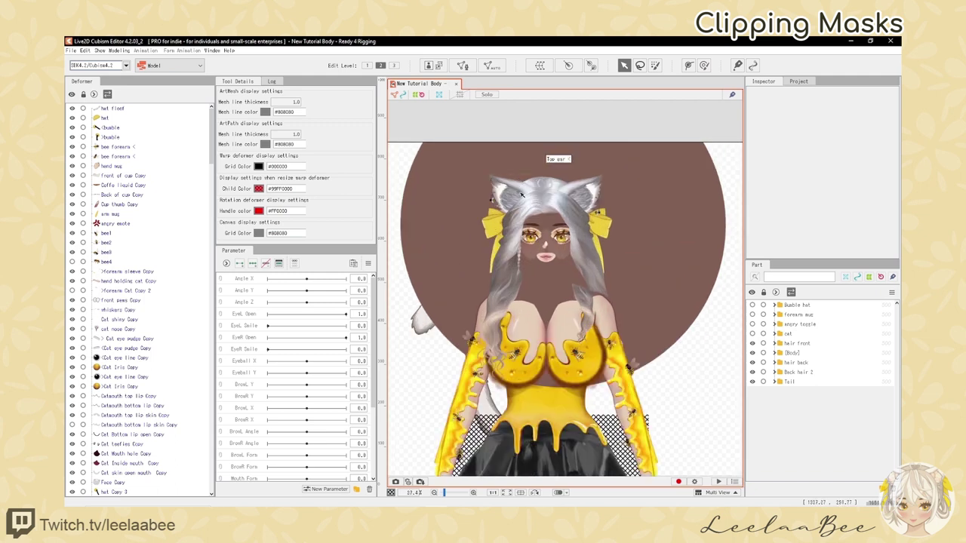
click(608, 242)
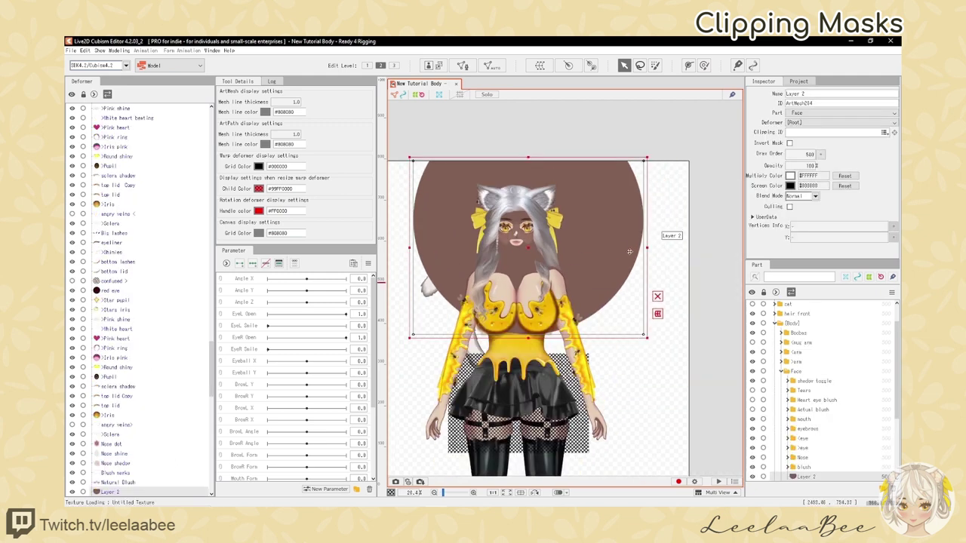
right_click(515, 207)
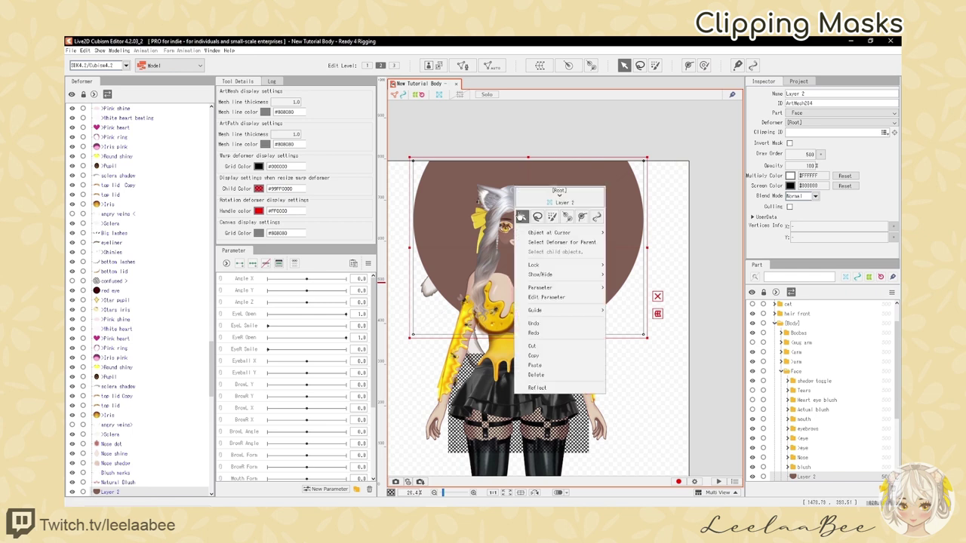
mouse_move(572, 233)
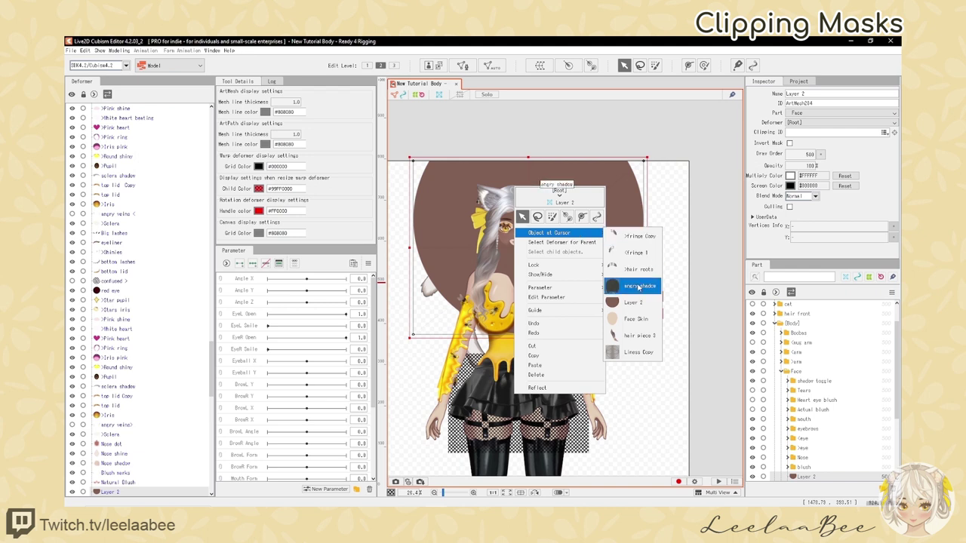
click(635, 353)
scroll(460, 190, up, 2)
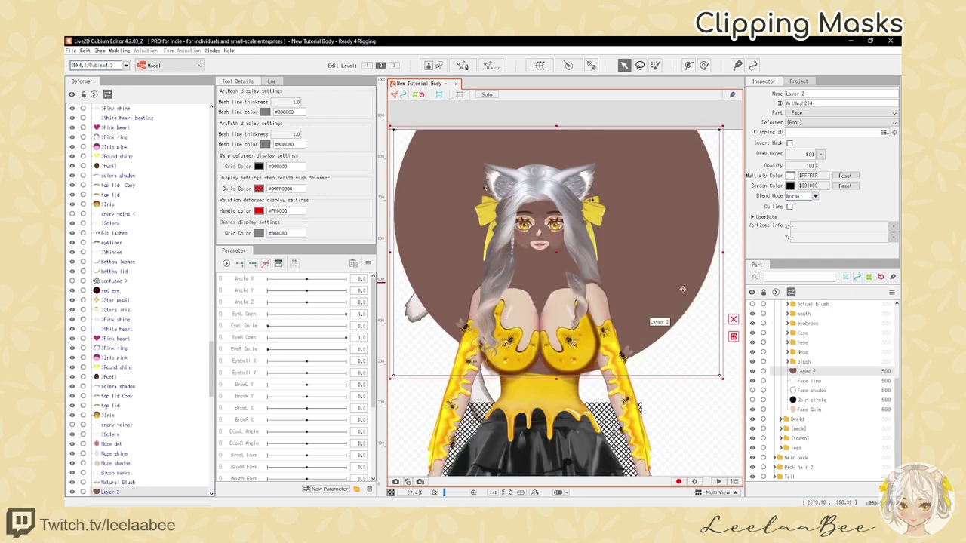
Step: Move Face line and Layer 2 away from the head onto the empty canvas beside the character
click(819, 382)
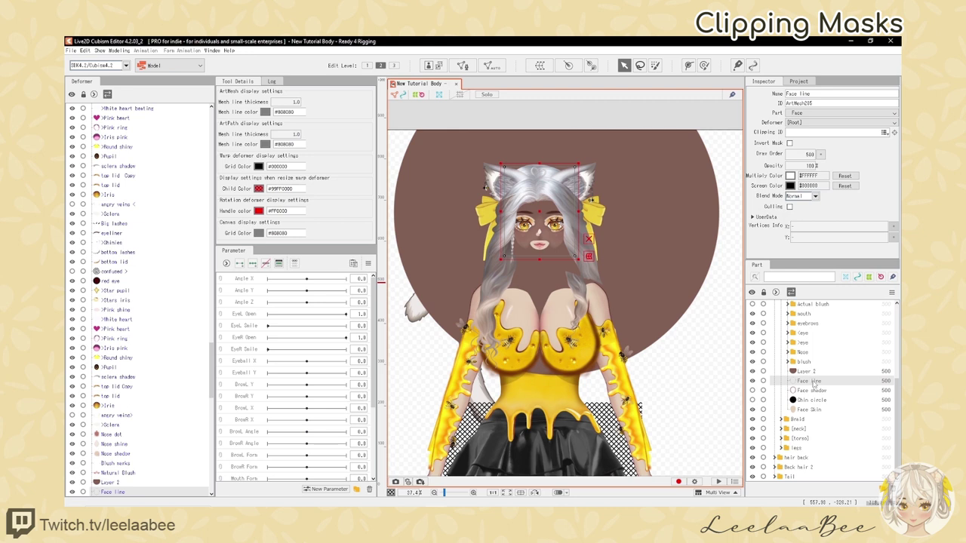
click(804, 371)
scroll(609, 284, up, 2)
scroll(610, 284, down, 2)
click(524, 260)
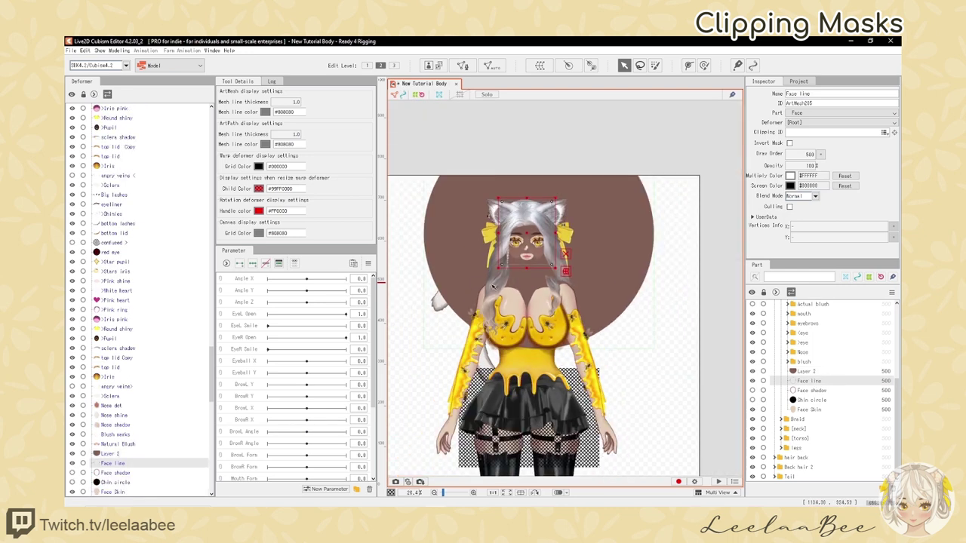
drag(533, 232, 711, 355)
scroll(580, 314, down, 4)
scroll(580, 314, up, 10)
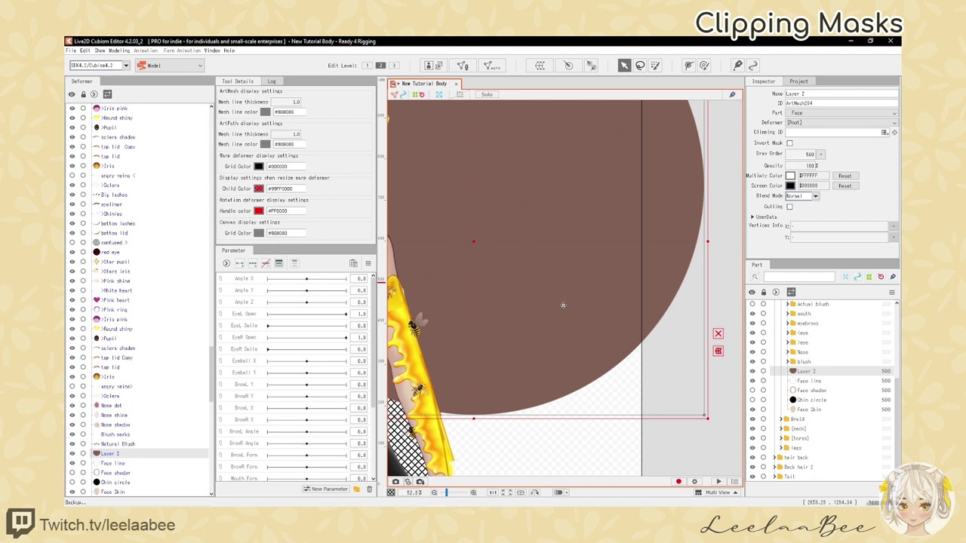
Step: Try clipping the moved Layer 2 to the Face line with clipping ID ArtMesh205 and inspect the masked outline
click(809, 381)
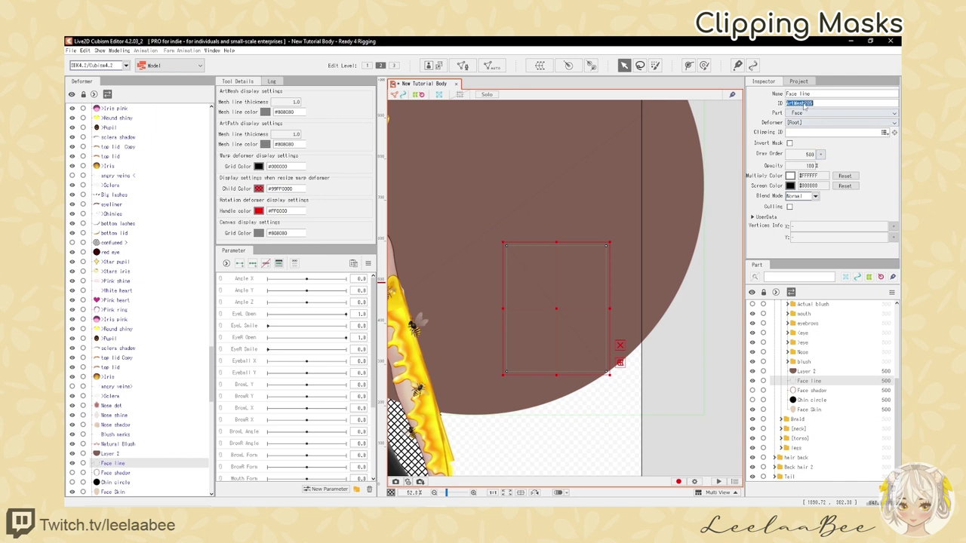
click(826, 372)
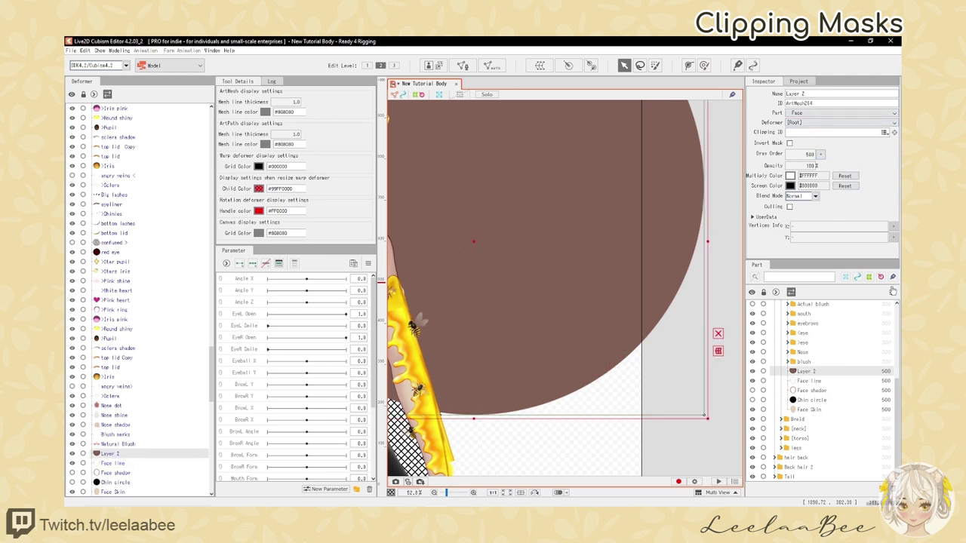
click(848, 132)
text(ArtMesh205)
key(Return)
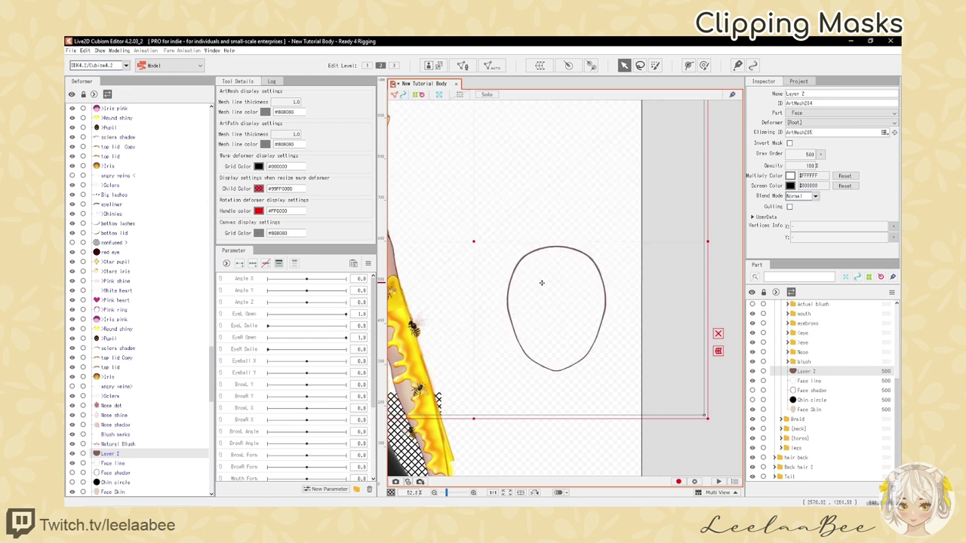
scroll(545, 264, up, 5)
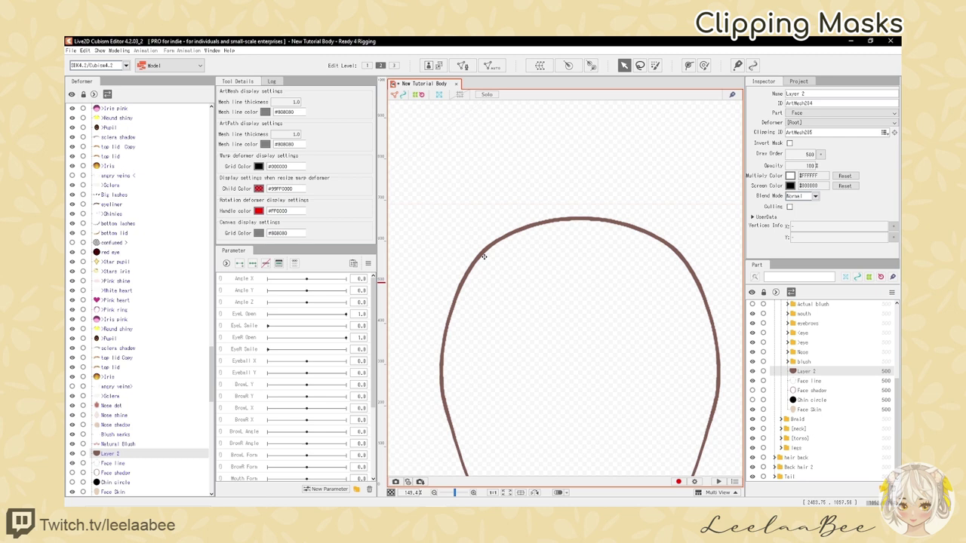
scroll(603, 237, down, 7)
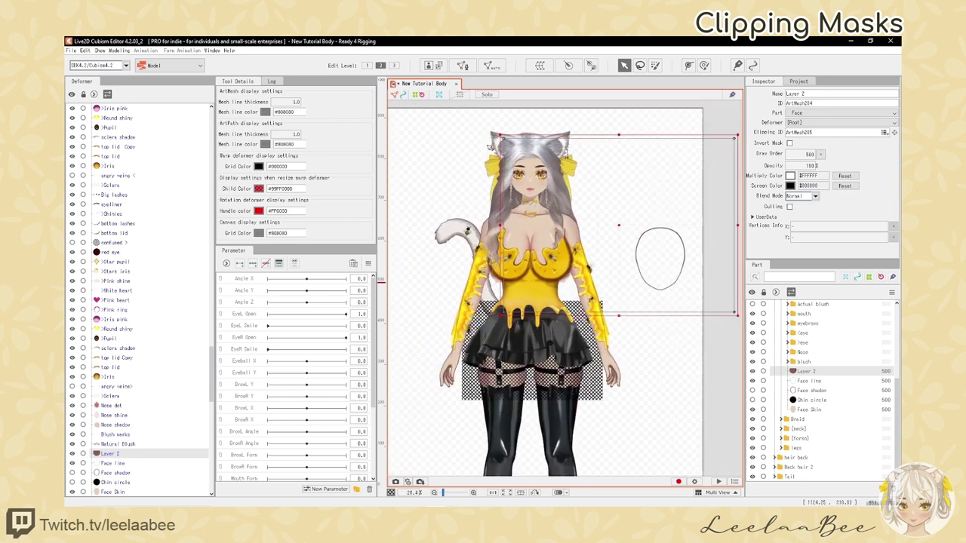
Step: Copy the Face line's ID, ArtMesh205, and apply it as the clipping ID of Layer 2
click(873, 382)
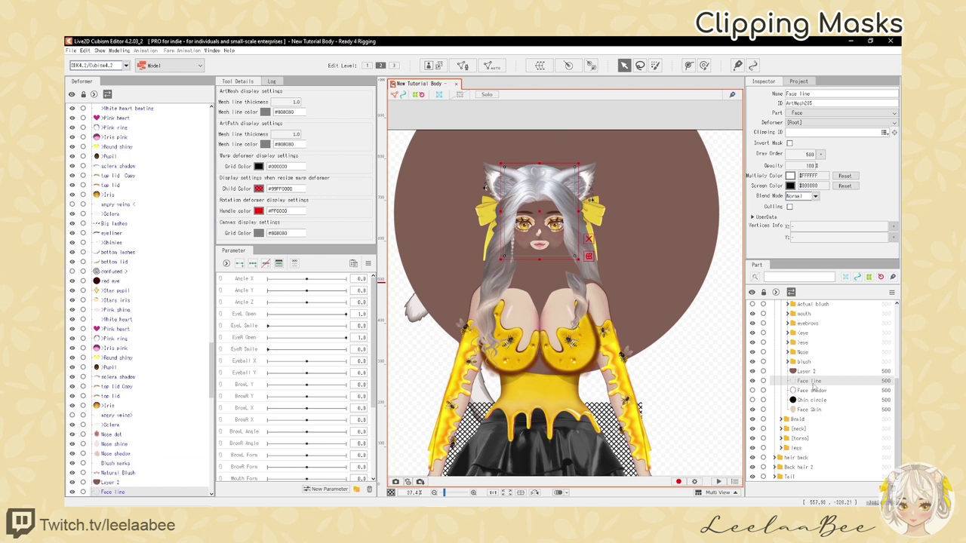
click(821, 102)
double_click(814, 102)
key(ctrl+c)
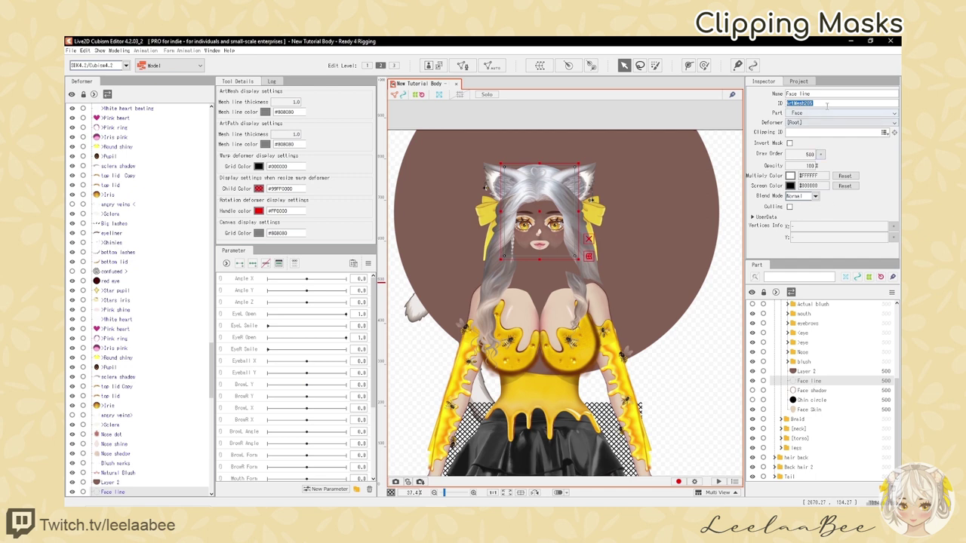
click(815, 372)
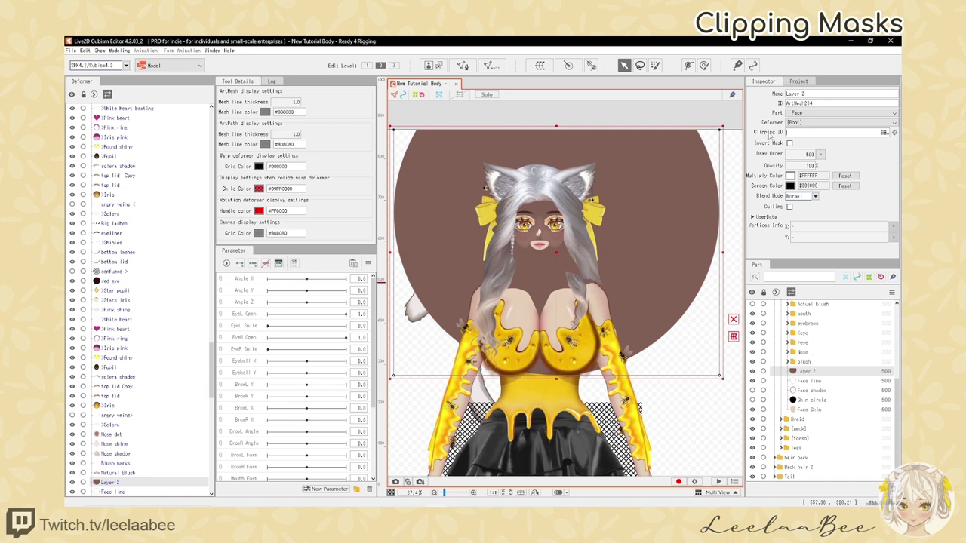
key(ctrl+v)
key(Return)
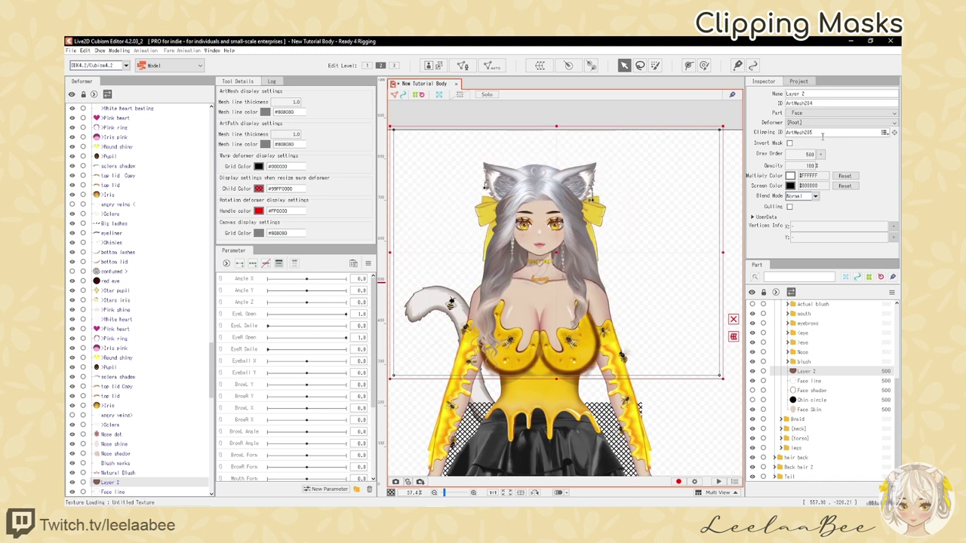
Step: Examine the face up close, checking the lipstick, nose shine and eyebrow meshes individually
scroll(538, 215, up, 5)
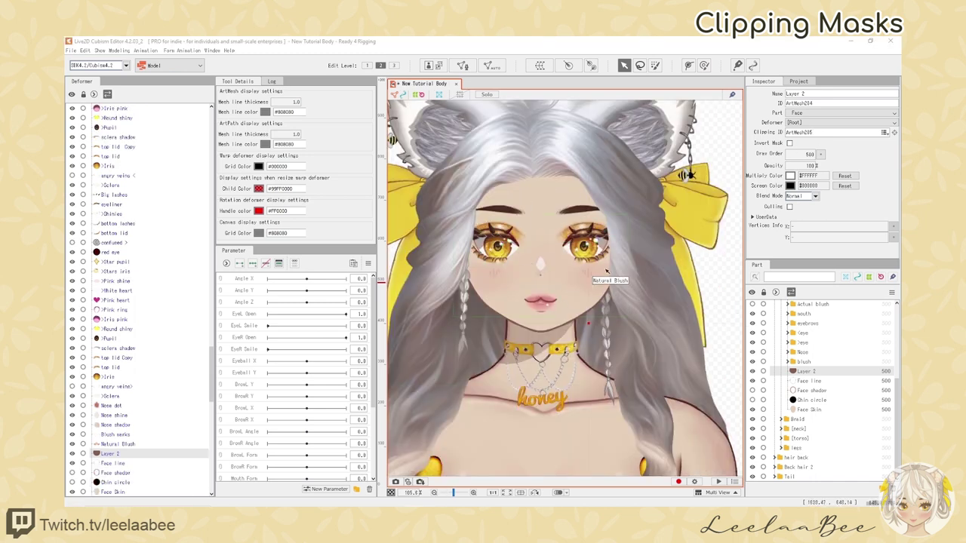
scroll(528, 302, up, 2)
click(532, 302)
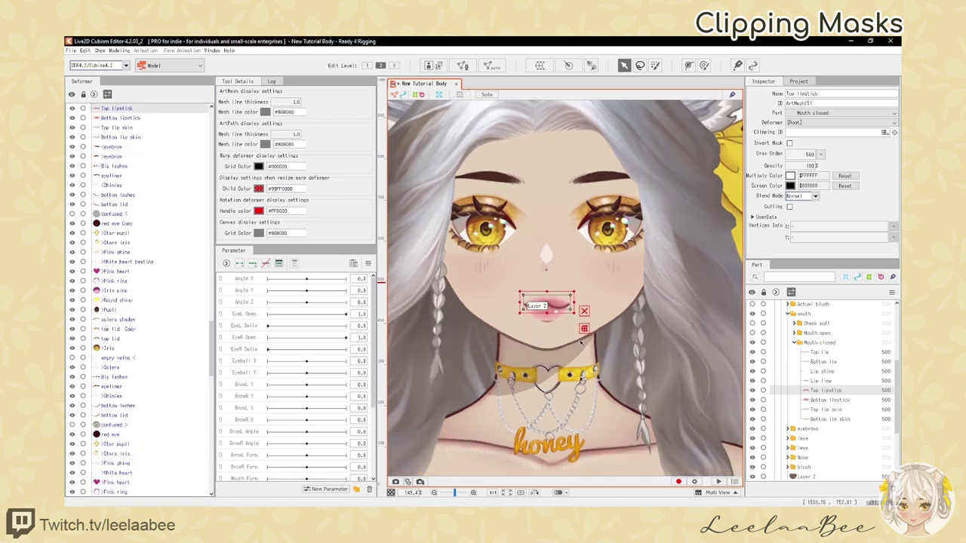
click(549, 316)
click(549, 257)
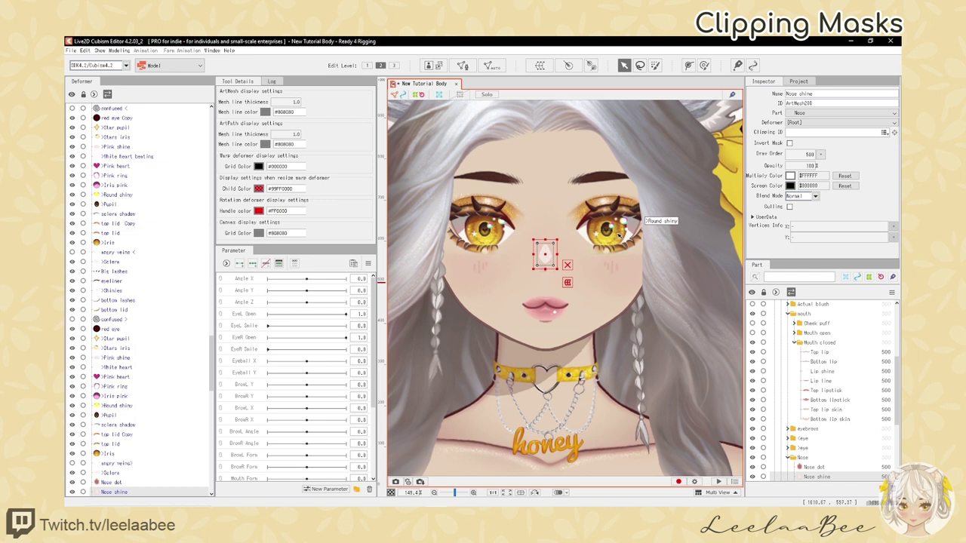
click(602, 178)
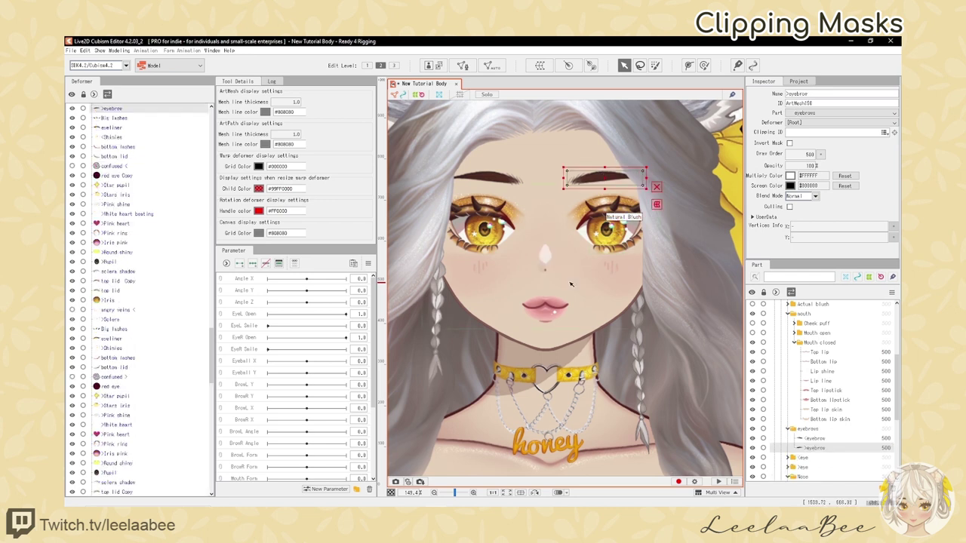
scroll(559, 273, down, 2)
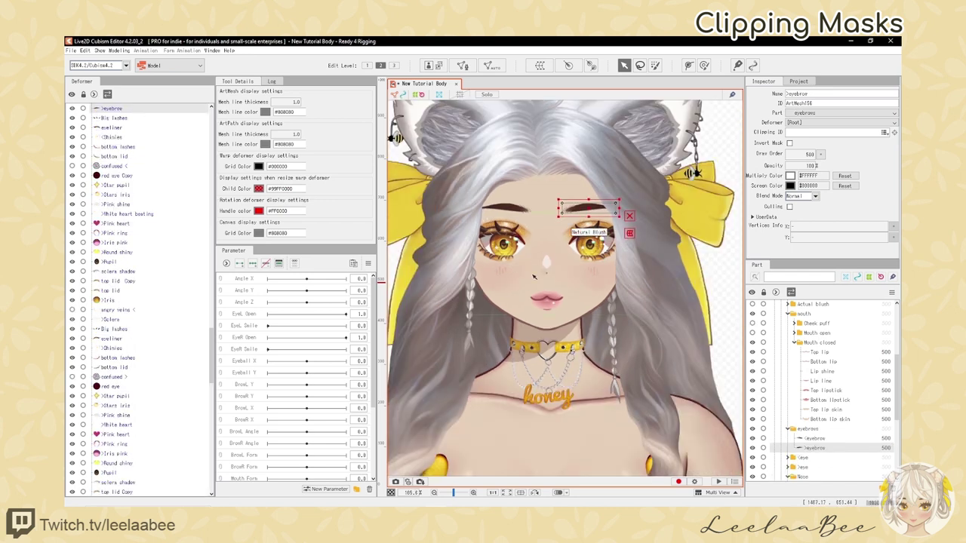
Step: Copy the Face Skin's ID and enter ArtMesh208 as the clipping ID of the three nose meshes and both eyebrows
scroll(796, 382, down, 5)
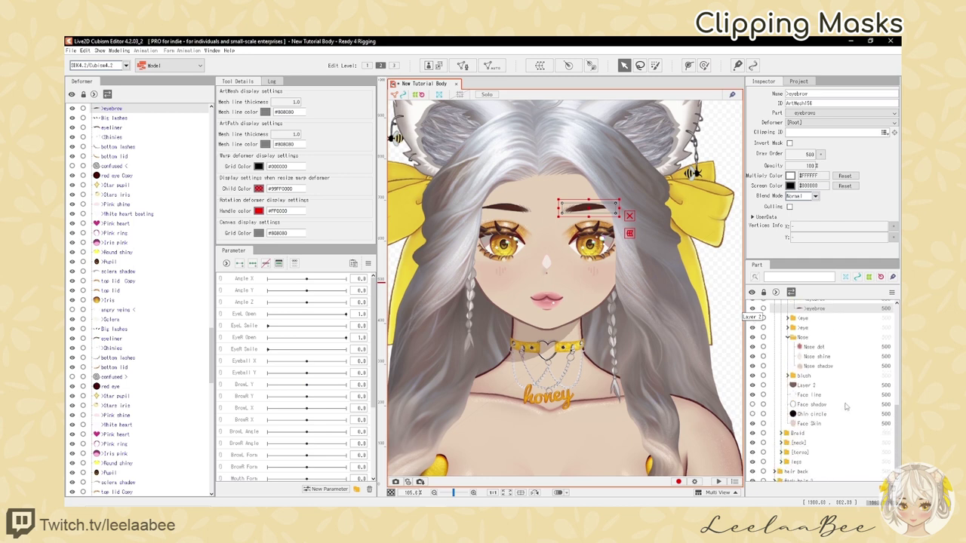
click(813, 425)
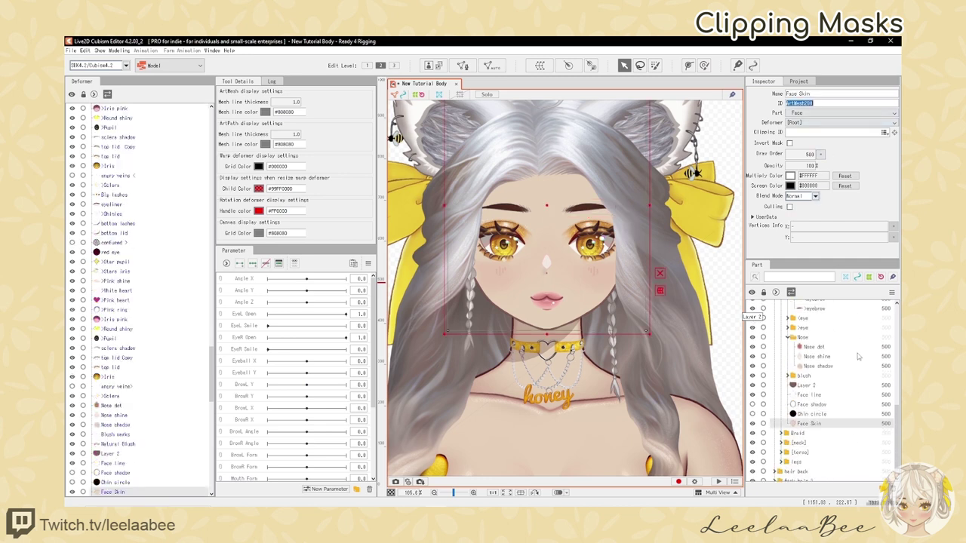
click(819, 366)
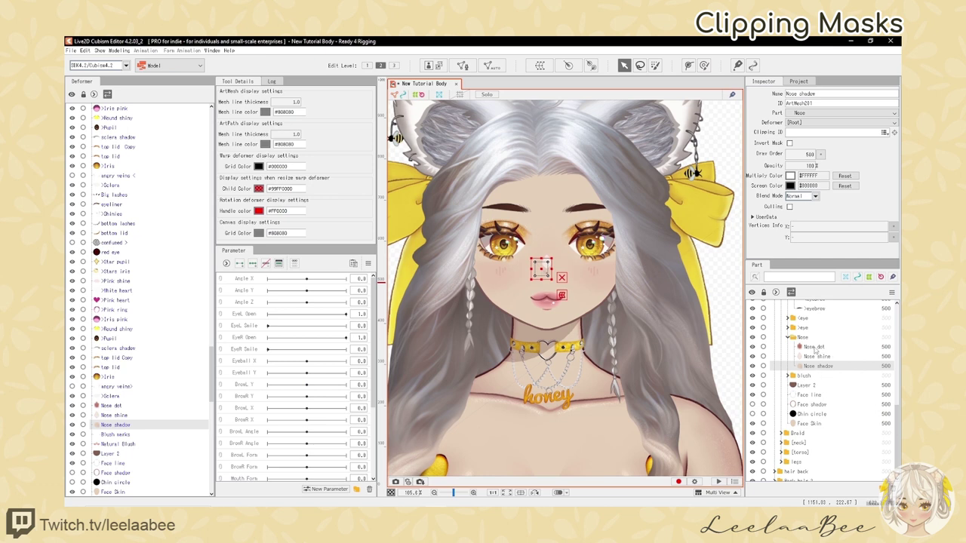
shift+click(814, 347)
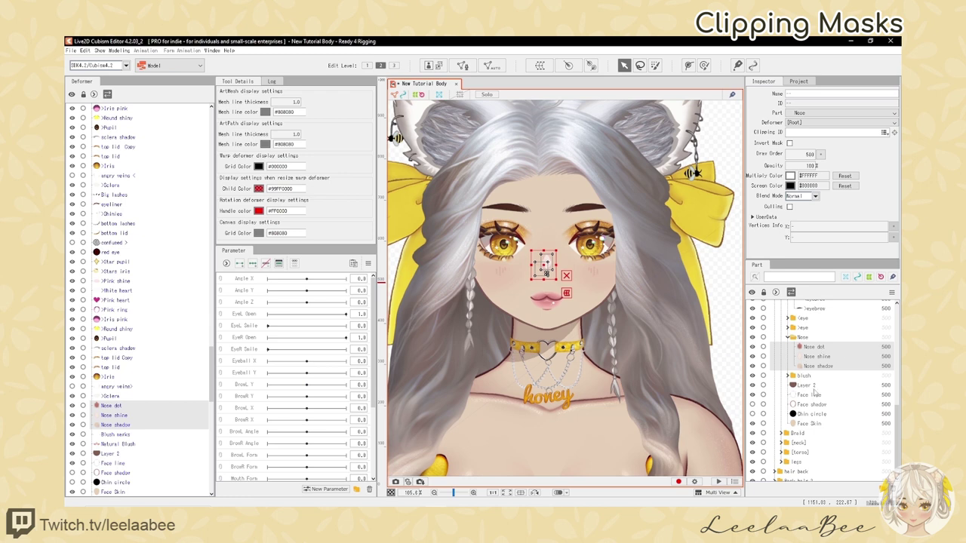
scroll(822, 387, up, 1)
click(824, 344)
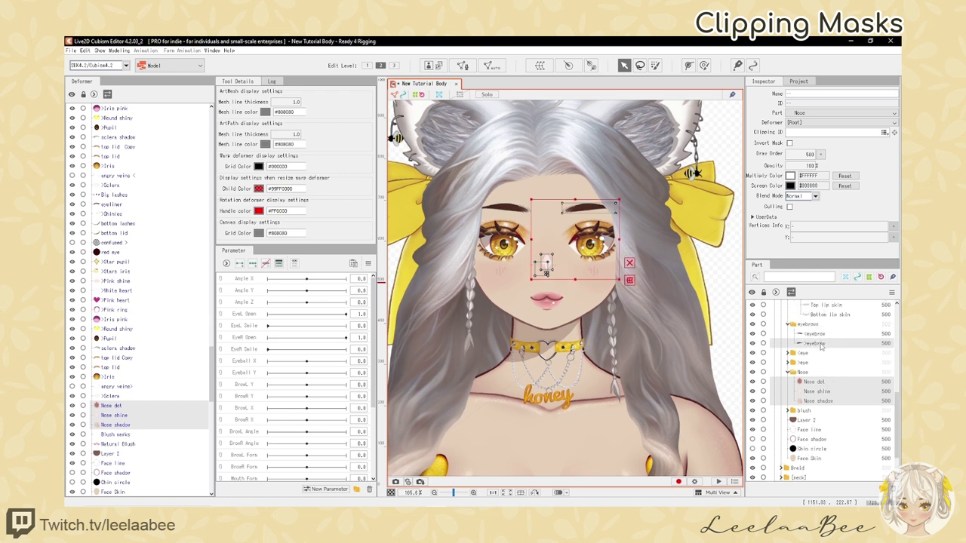
shift+click(823, 335)
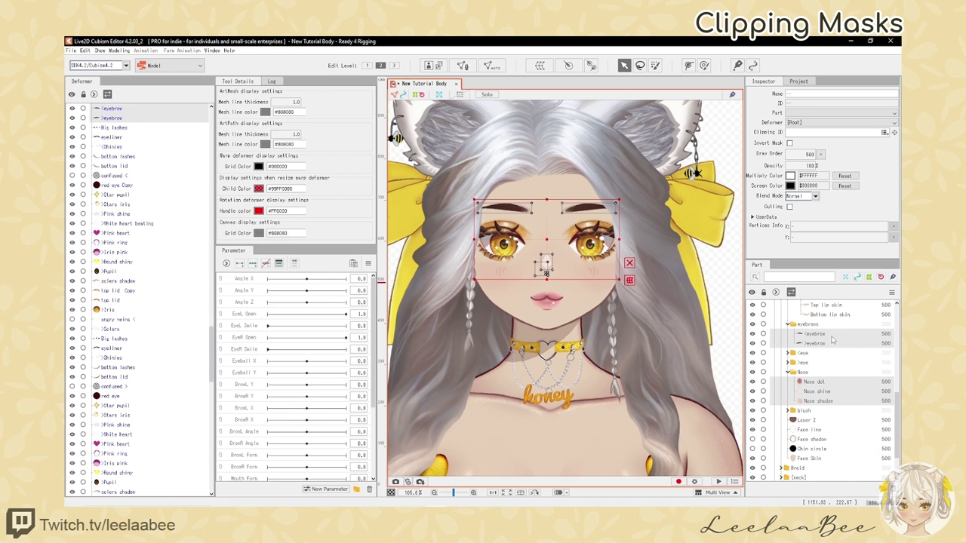
text(ArtMesh288)
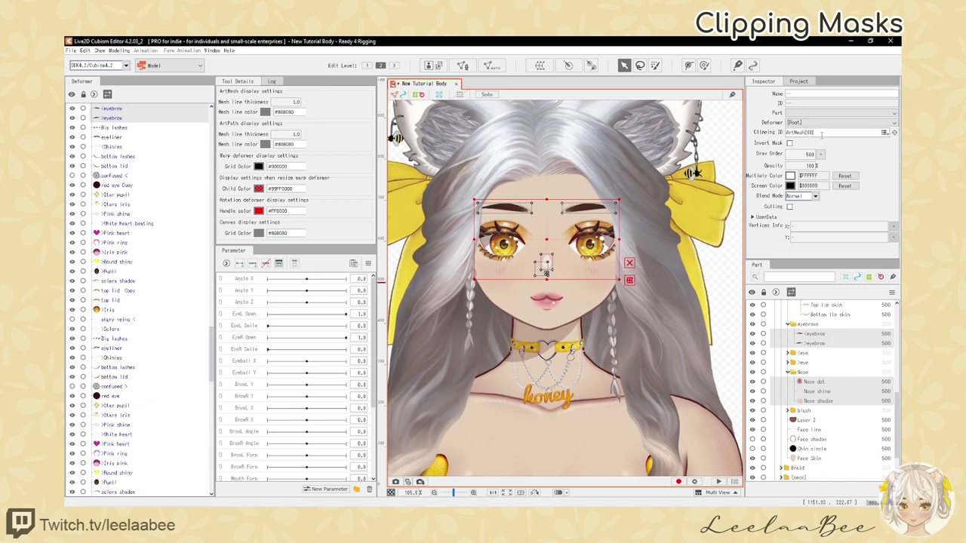